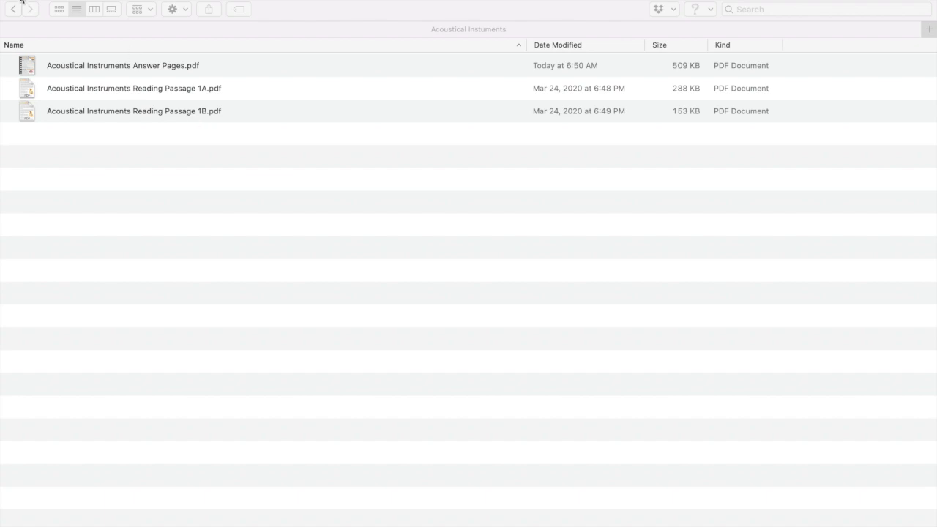
# Step: Make a copy of the Acoustical Instruments Answer Sheet form from its copy link in the browser and restore its file upload folder
pyautogui.click(22, 2)
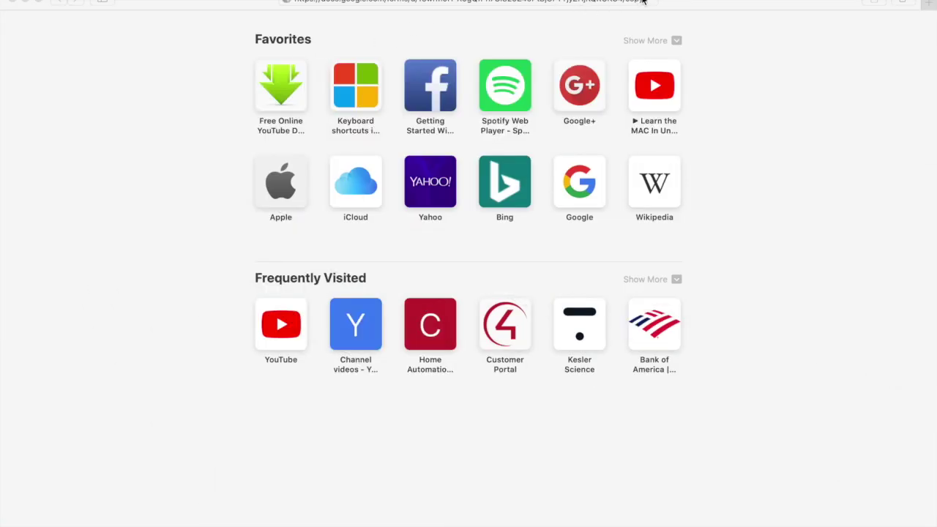
pyautogui.click(644, 1)
pyautogui.press('Return')
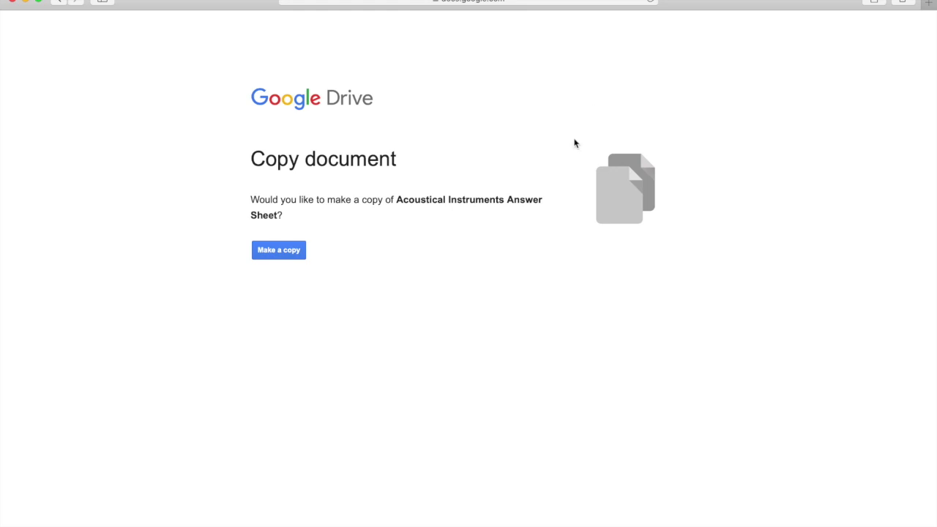
pyautogui.click(291, 253)
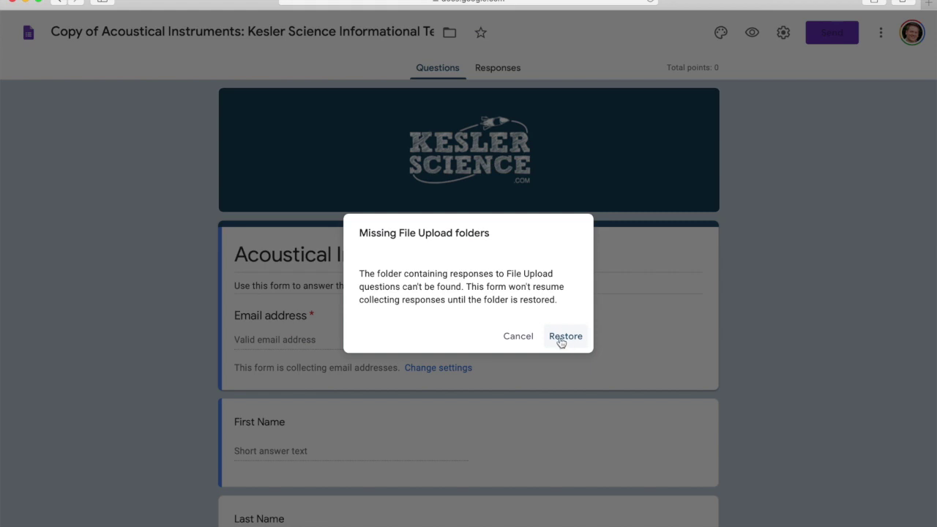
pyautogui.click(566, 337)
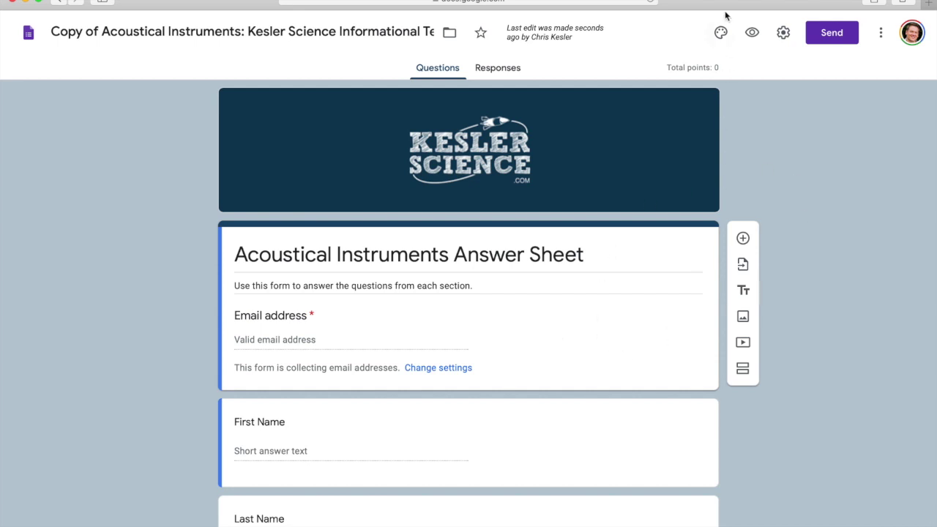
# Step: Switch the form's quiz mode off and back on, save the settings, and restore the file upload folder
pyautogui.click(783, 32)
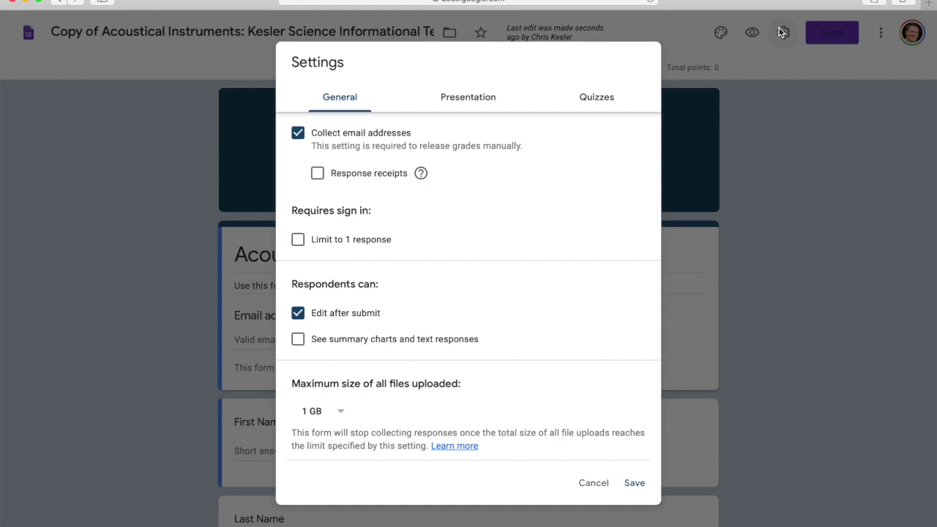
pyautogui.click(584, 97)
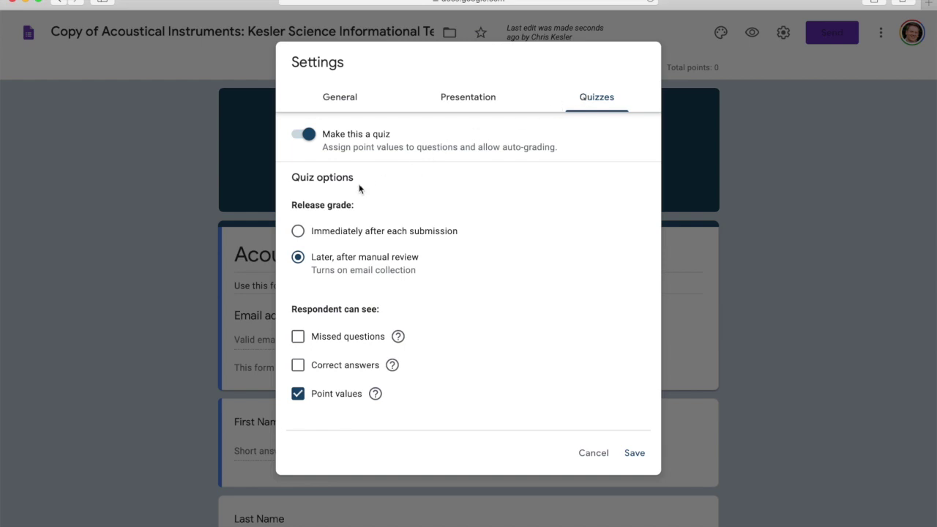
pyautogui.click(302, 138)
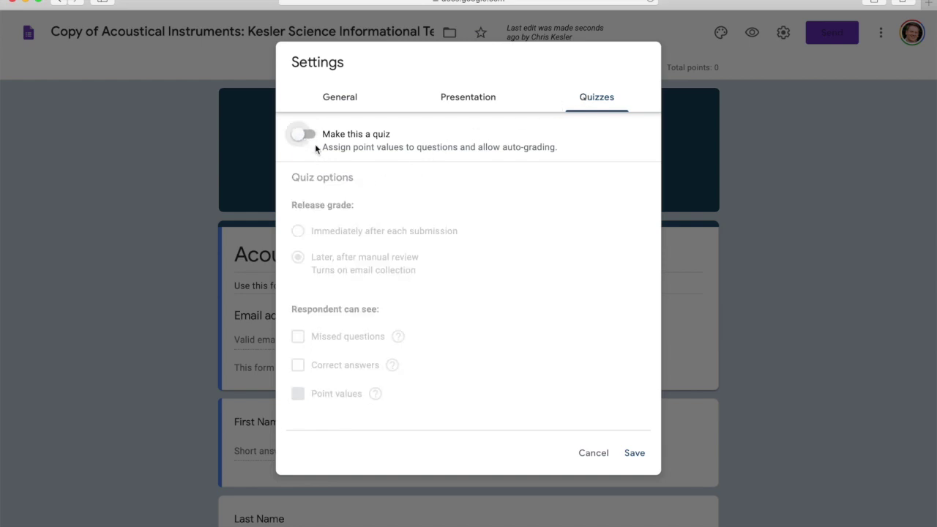
pyautogui.click(309, 143)
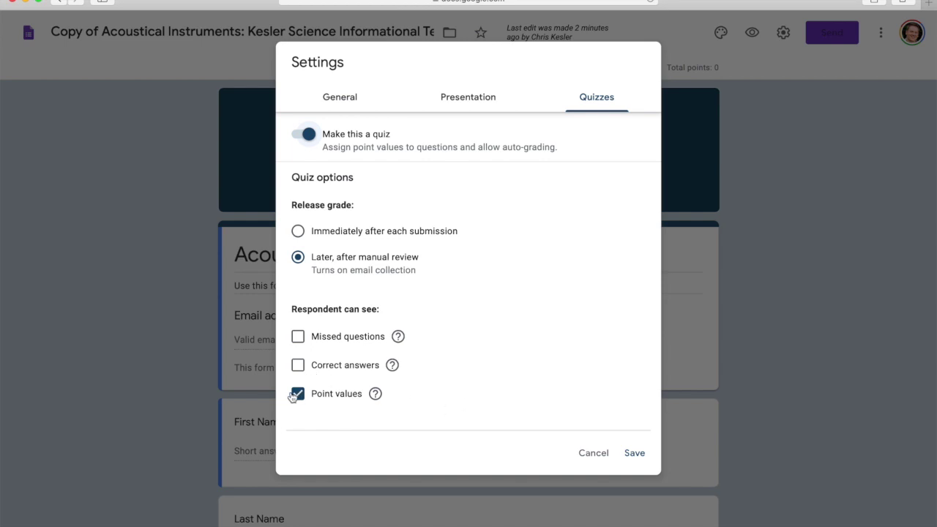
pyautogui.click(631, 454)
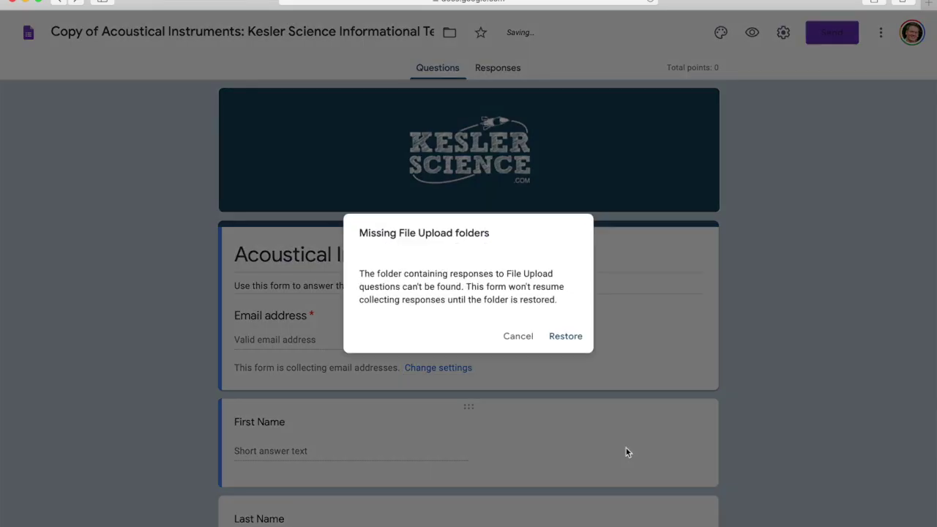
pyautogui.click(565, 336)
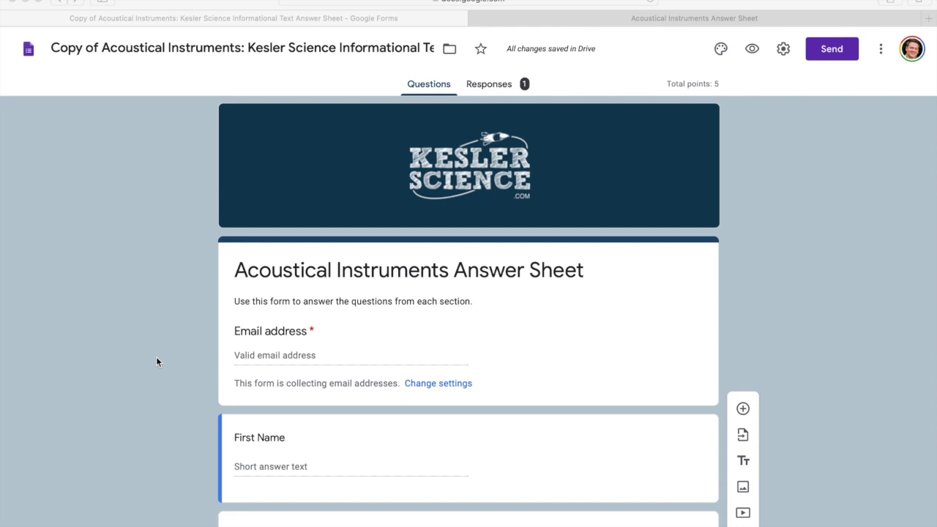
# Step: Set Comprehension Question #2, on the definition of an acoustical instrument, to be worth 10 points
pyautogui.scroll(-7, 156, 359)
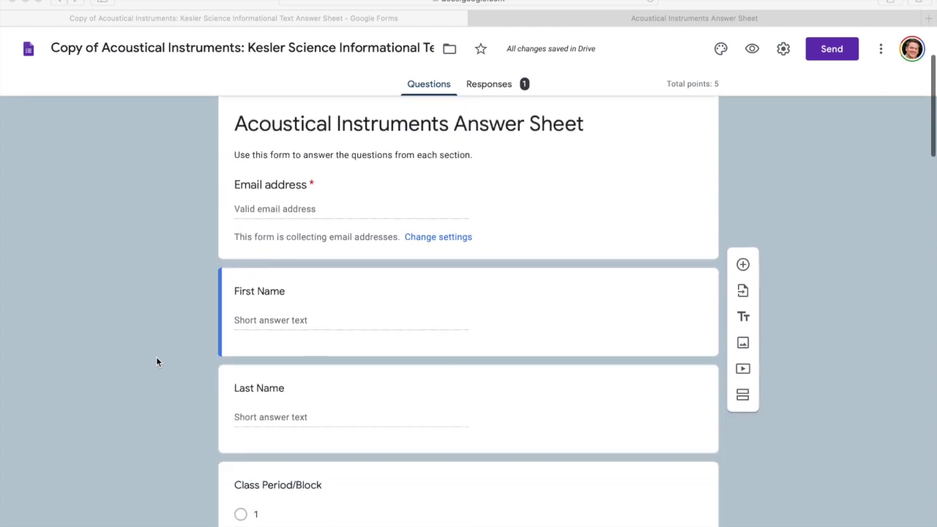
pyautogui.scroll(-5, 156, 358)
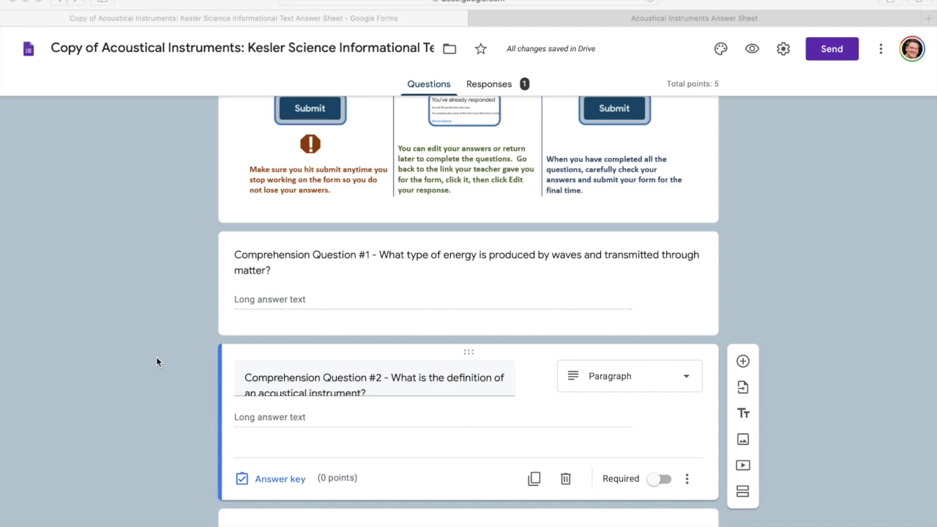
pyautogui.scroll(15, 156, 359)
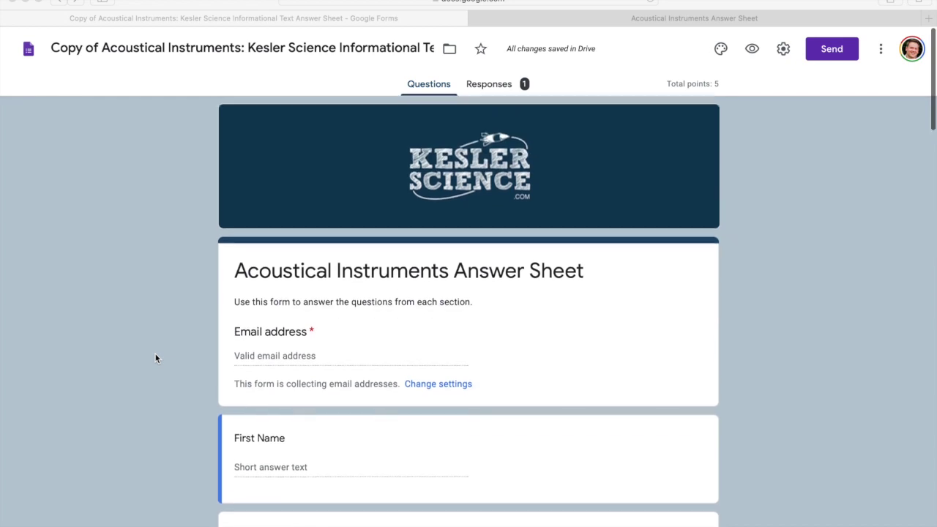
pyautogui.scroll(-10, 155, 358)
pyautogui.scroll(-5, 155, 358)
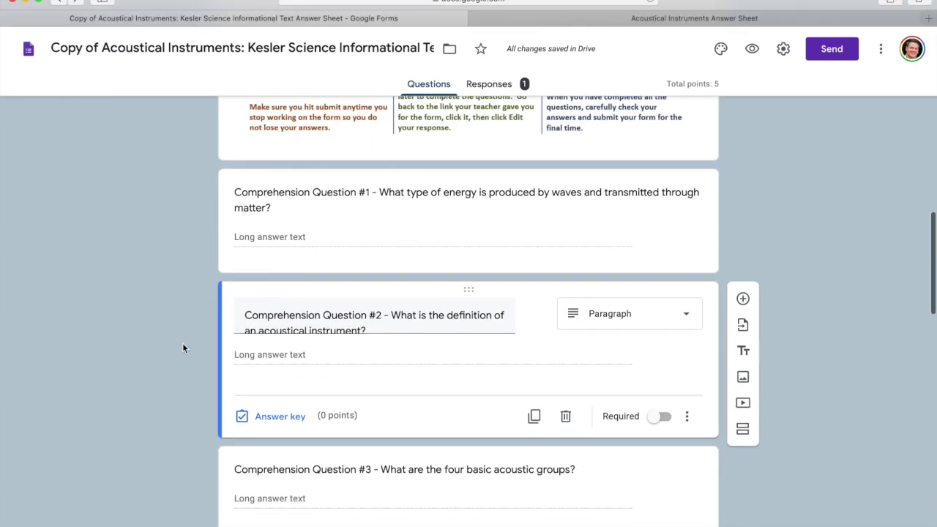
pyautogui.click(286, 419)
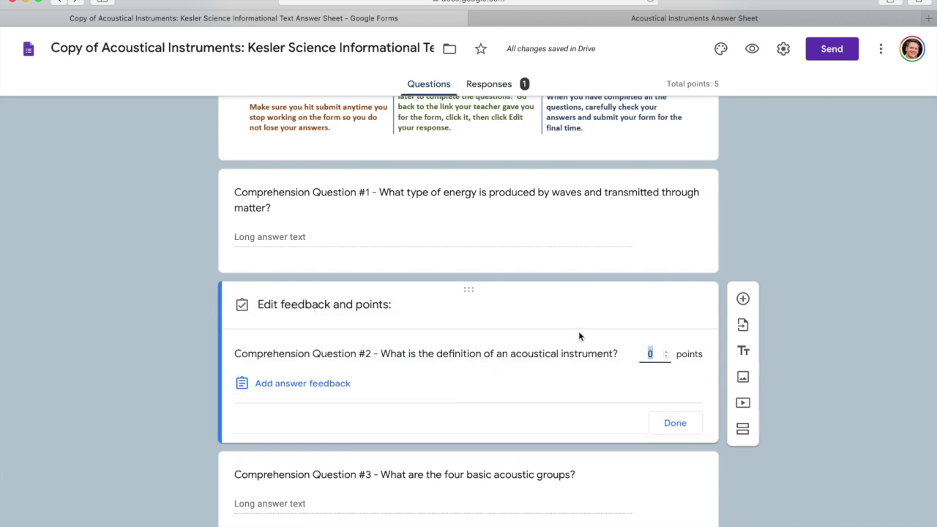
pyautogui.write('10')
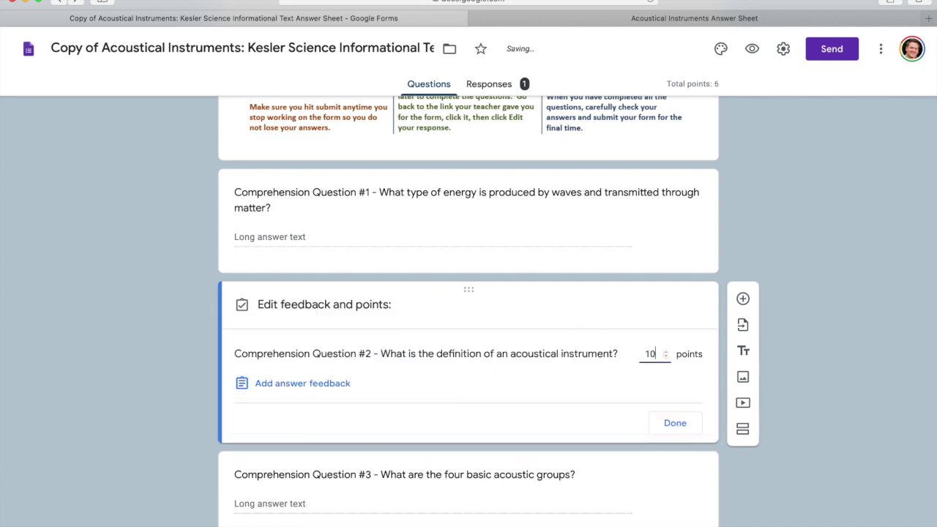
pyautogui.click(682, 426)
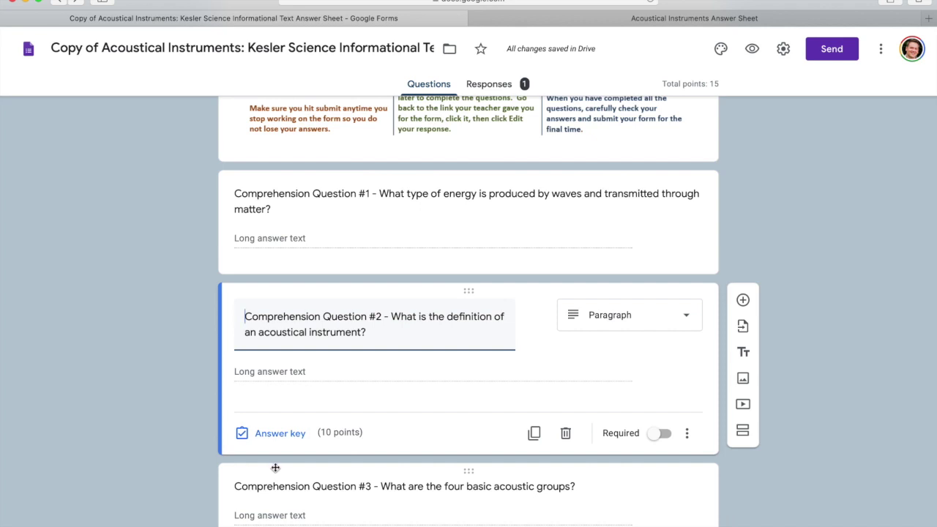
# Step: Examine the answer feedback option of Comprehension Question #2 and the form's email, name and class period fields
pyautogui.scroll(-5, 348, 435)
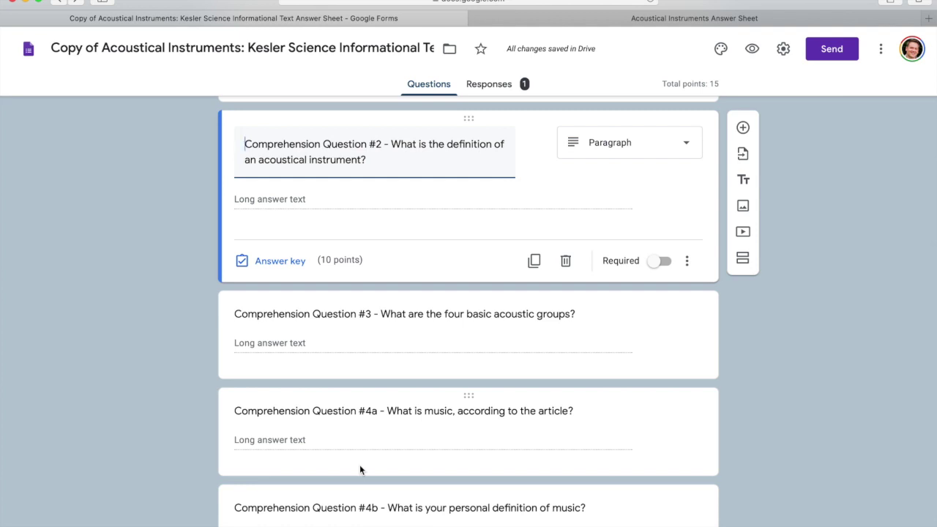
pyautogui.scroll(2, 359, 465)
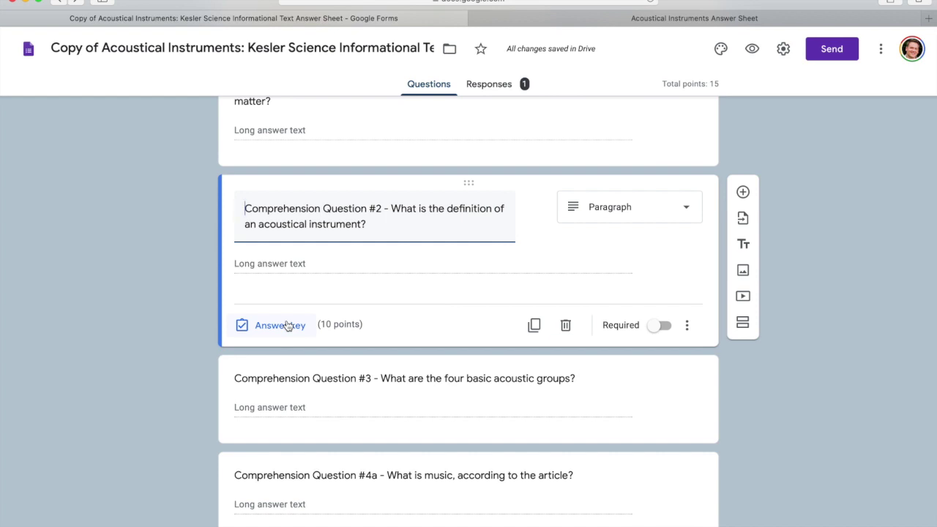
pyautogui.click(286, 327)
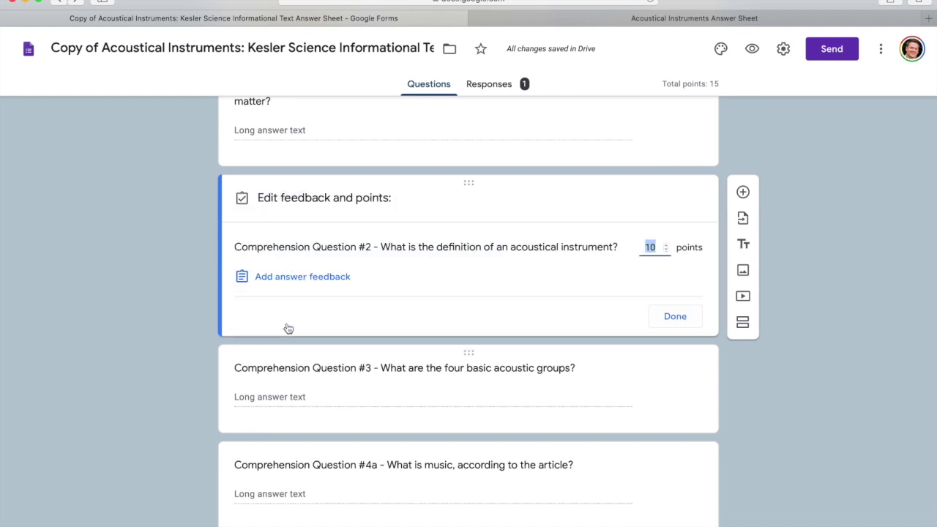
pyautogui.click(291, 278)
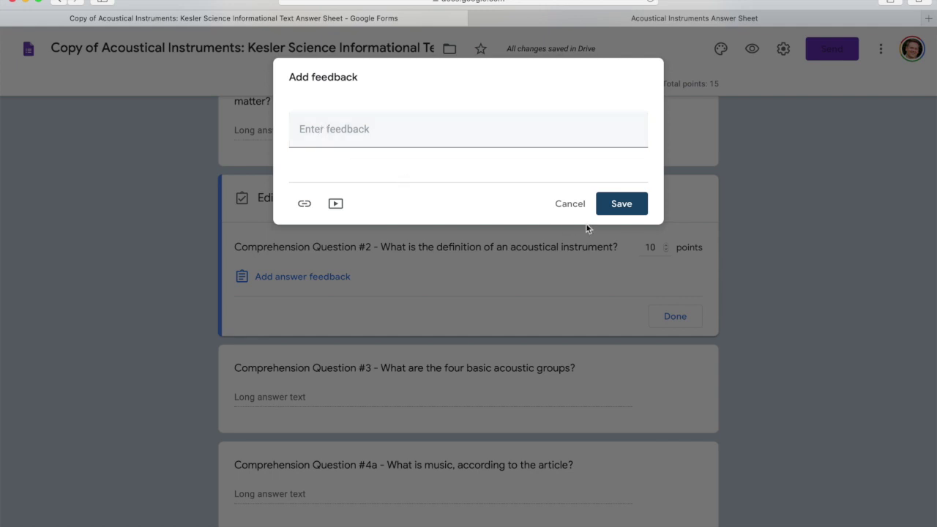
pyautogui.click(570, 203)
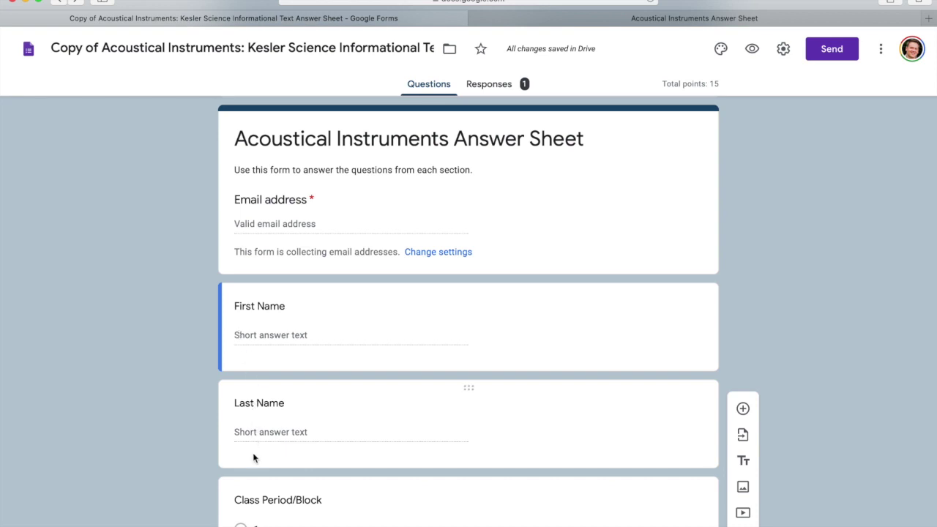
pyautogui.scroll(-5, 252, 457)
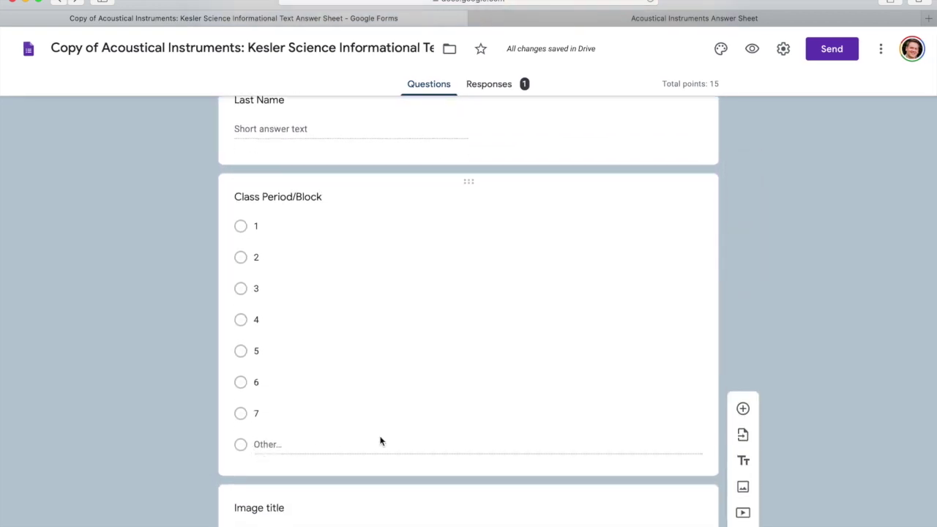
pyautogui.scroll(6, 419, 400)
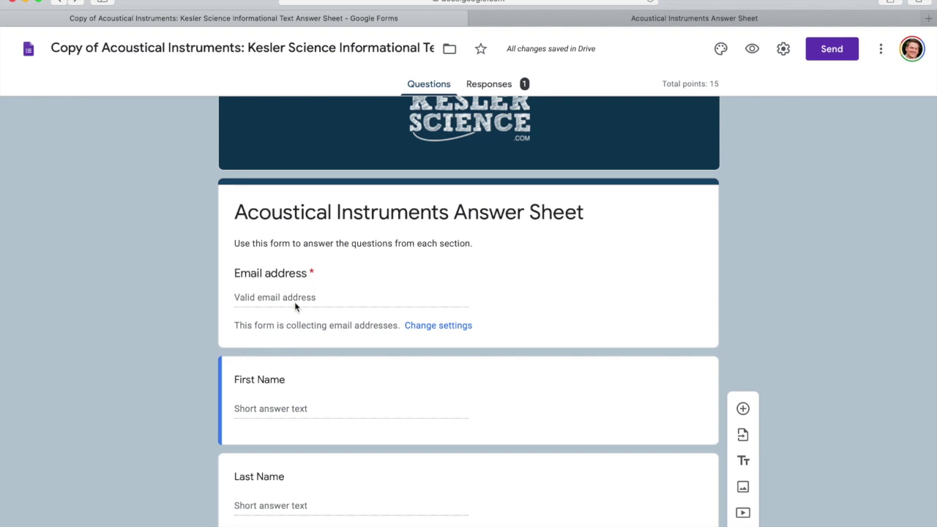
pyautogui.scroll(-4, 296, 307)
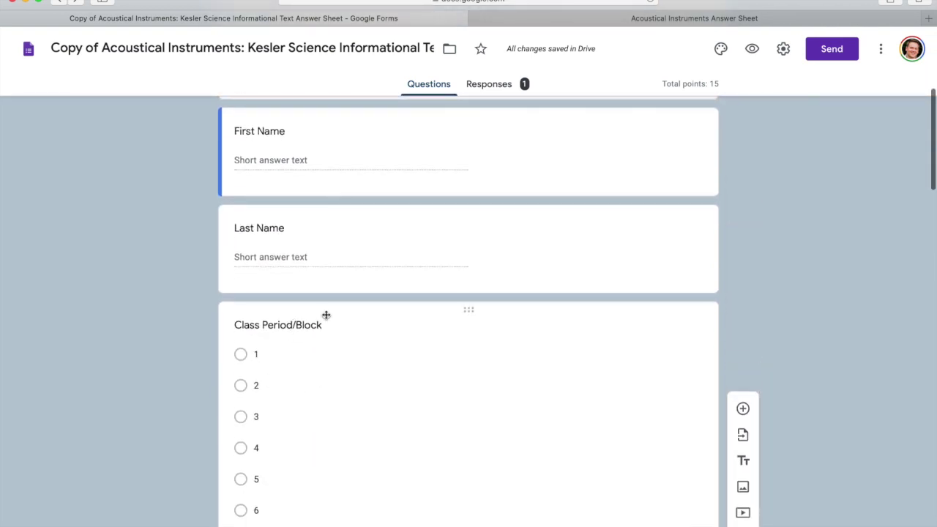
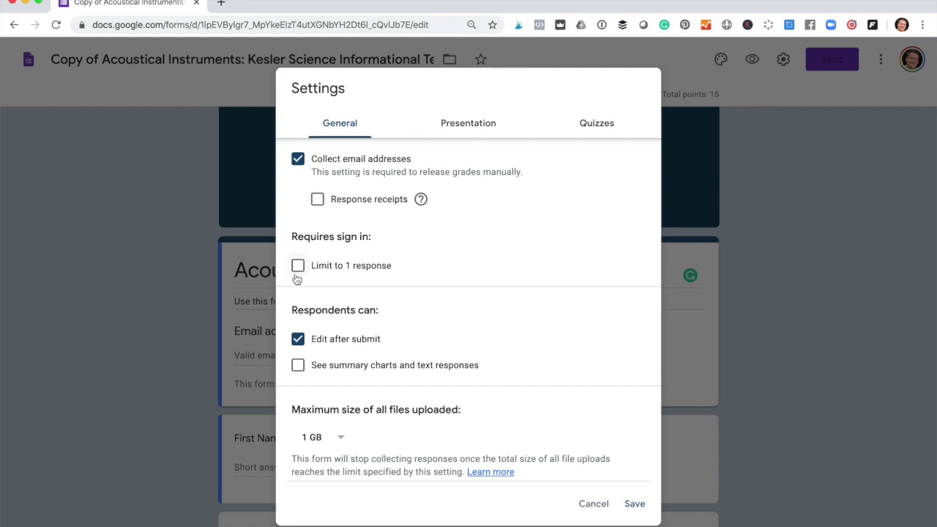
pyautogui.click(298, 270)
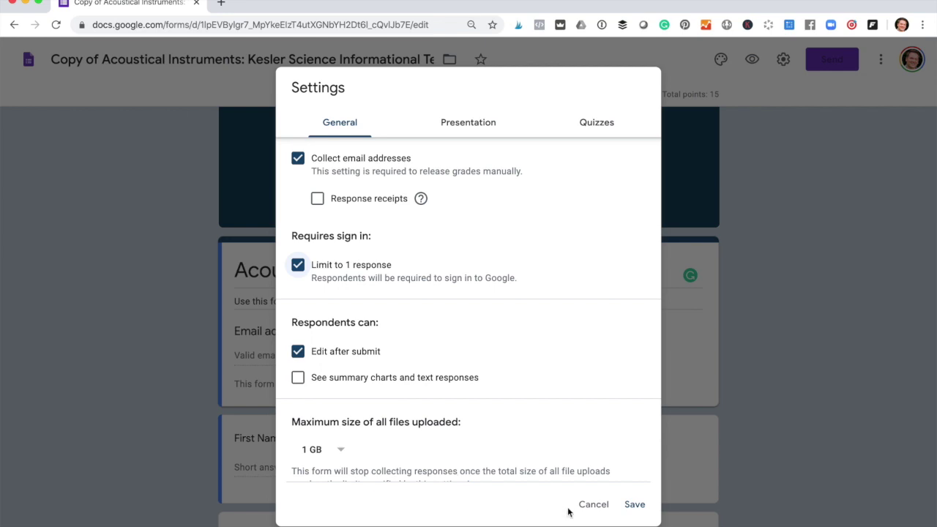
pyautogui.click(590, 506)
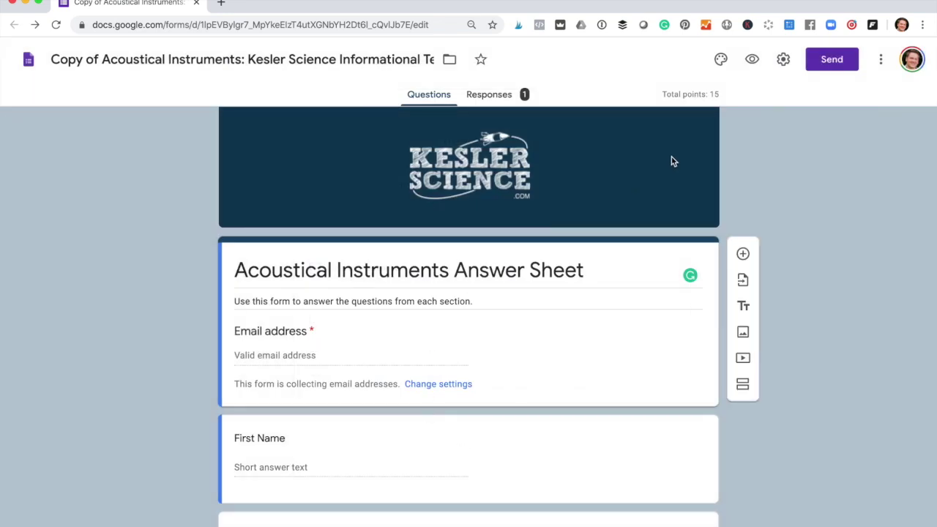
pyautogui.click(783, 59)
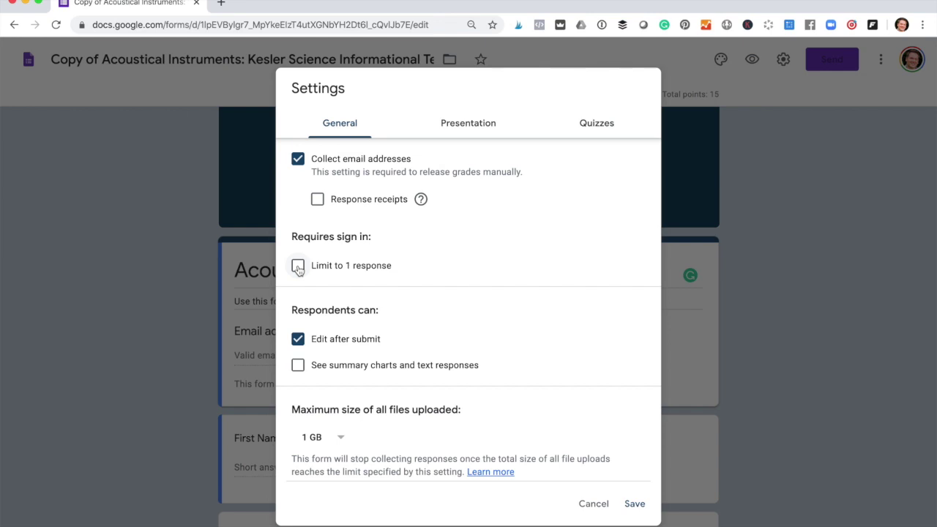
pyautogui.click(592, 503)
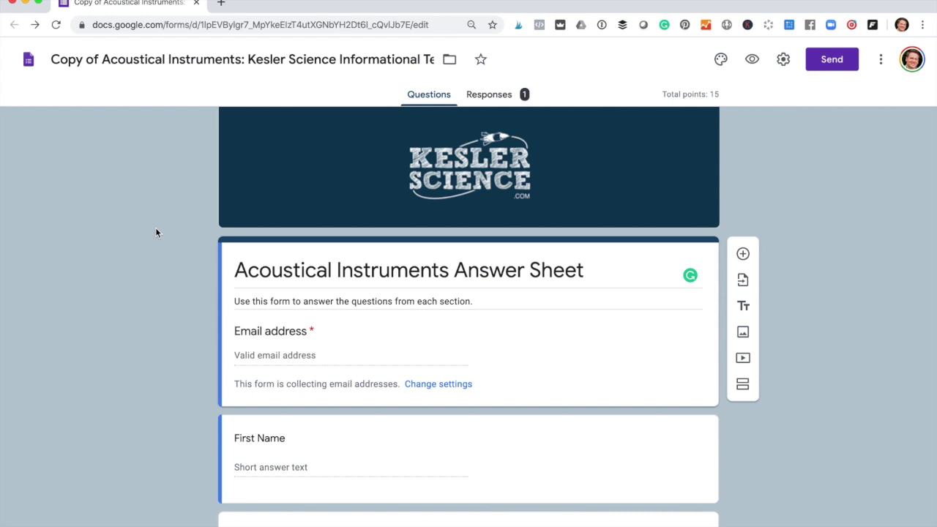
# Step: Limit the form to 1 response per respondent and save the settings
pyautogui.click(782, 60)
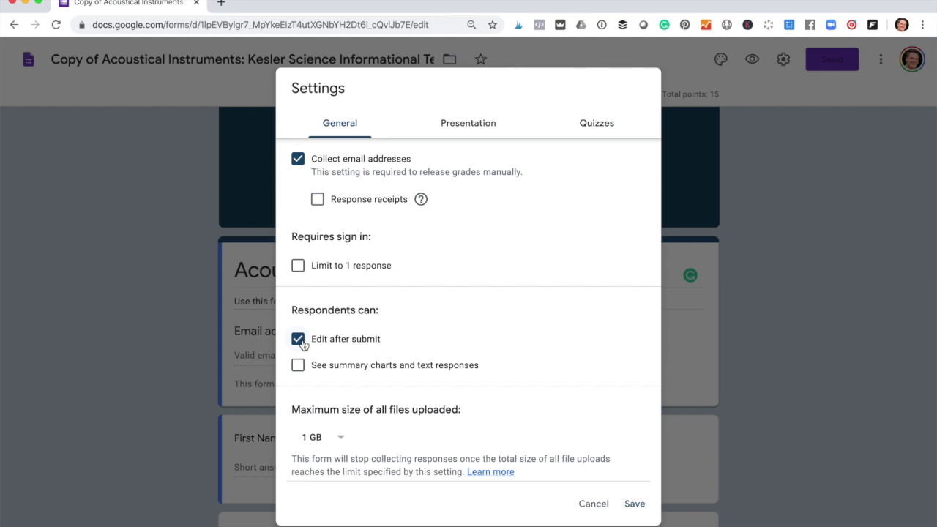
pyautogui.click(299, 267)
pyautogui.click(298, 266)
pyautogui.click(299, 267)
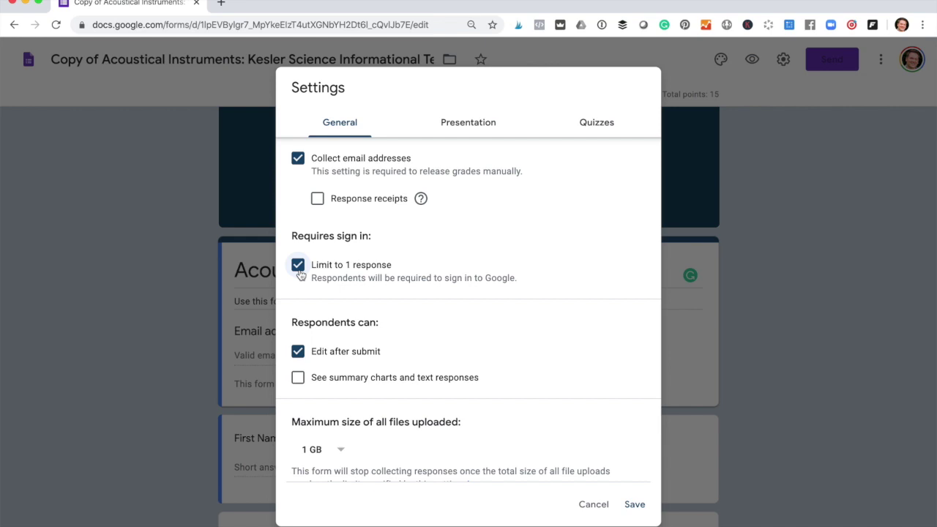
pyautogui.click(634, 510)
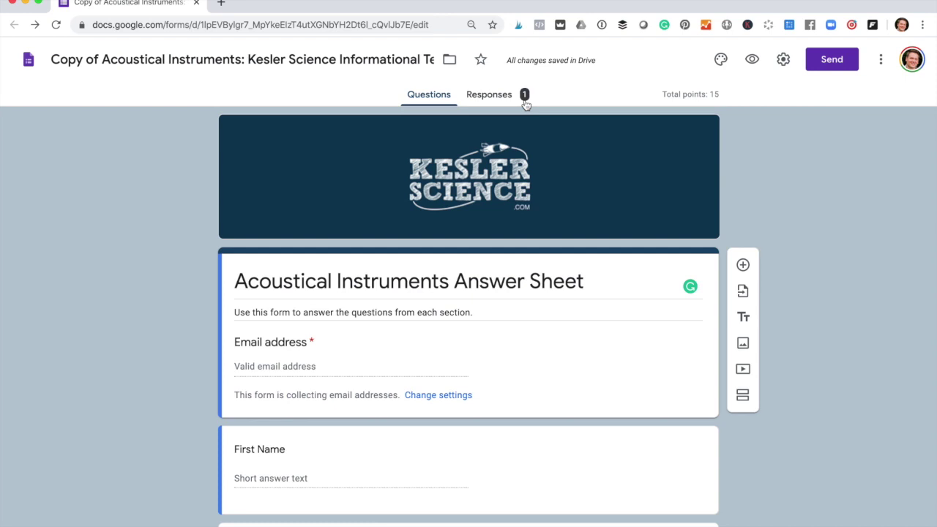
# Step: View the individual student submission in the form's responses
pyautogui.click(498, 98)
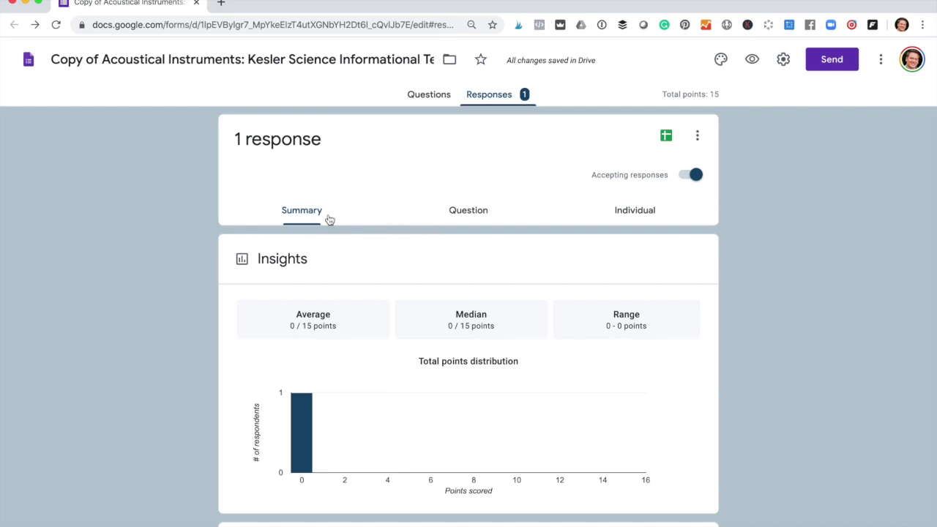
pyautogui.click(653, 213)
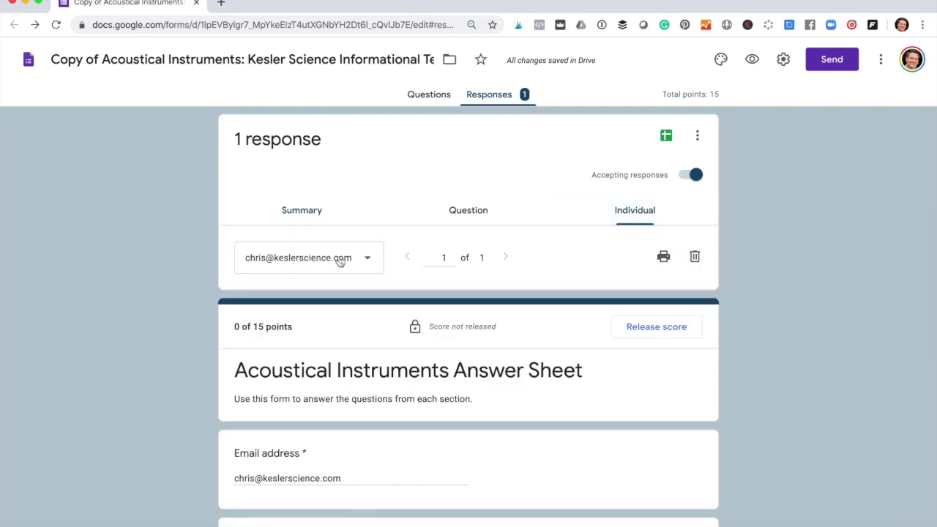
# Step: Examine the individual submission's answers, point fields and feedback options, from the name fields down to the comprehension questions
pyautogui.scroll(-8, 347, 291)
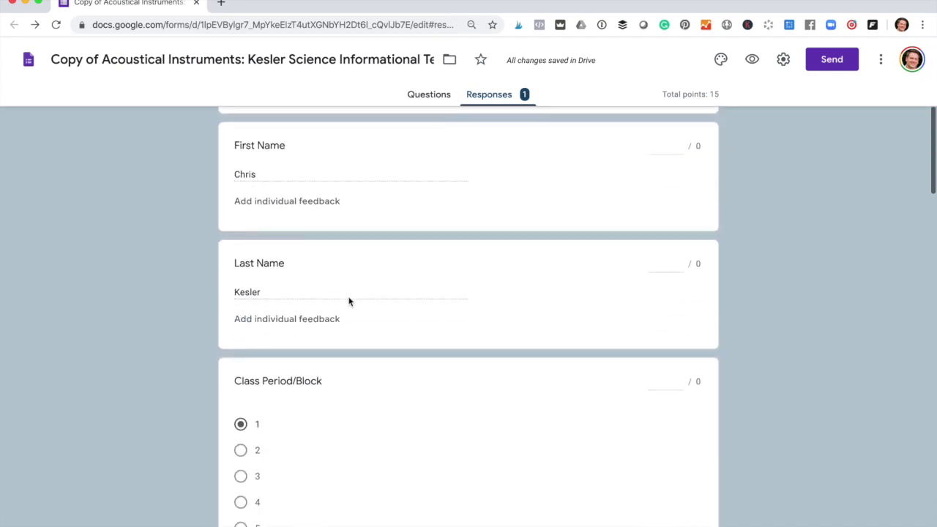
pyautogui.scroll(-4, 347, 300)
pyautogui.scroll(3, 348, 296)
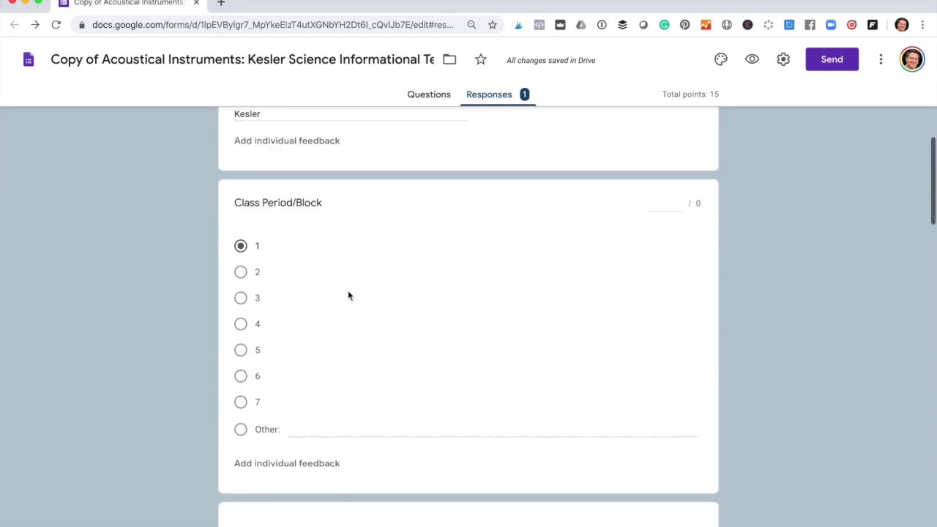
pyautogui.scroll(-9, 348, 293)
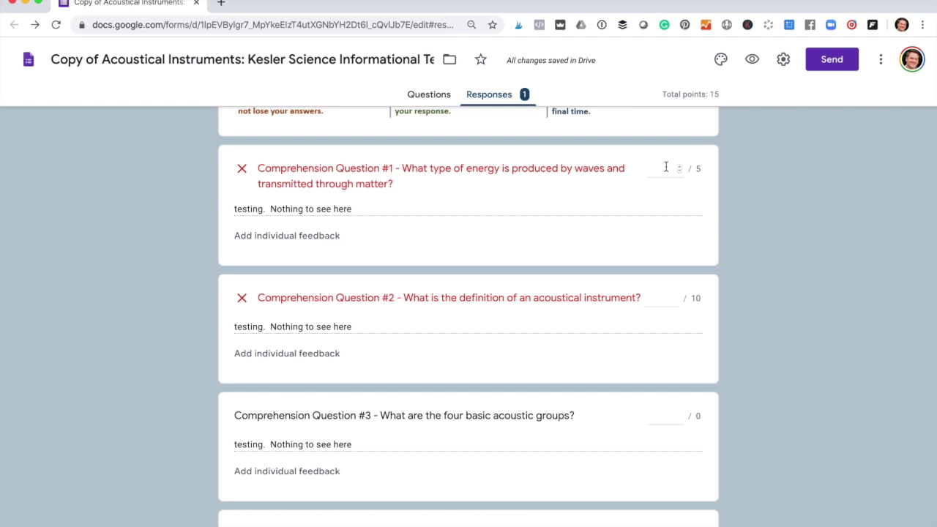
pyautogui.scroll(15, 674, 180)
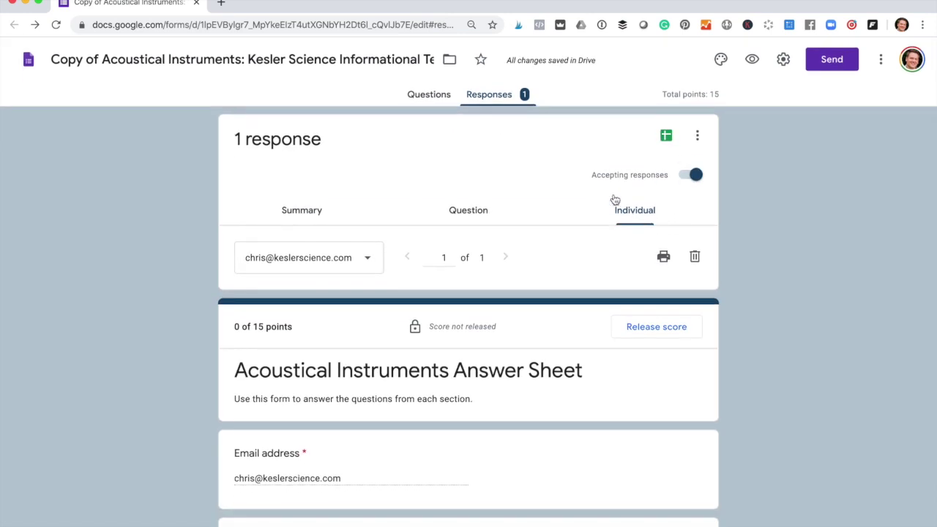
pyautogui.click(432, 95)
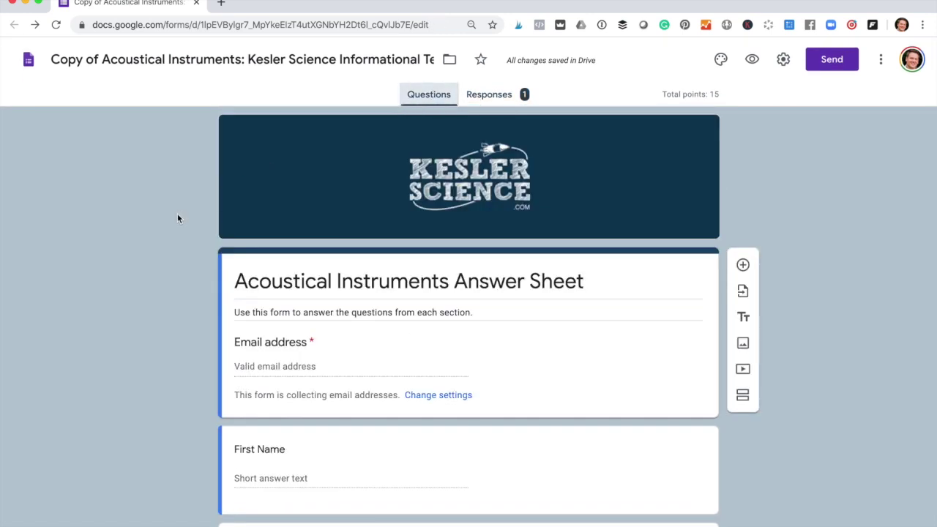
pyautogui.click(483, 94)
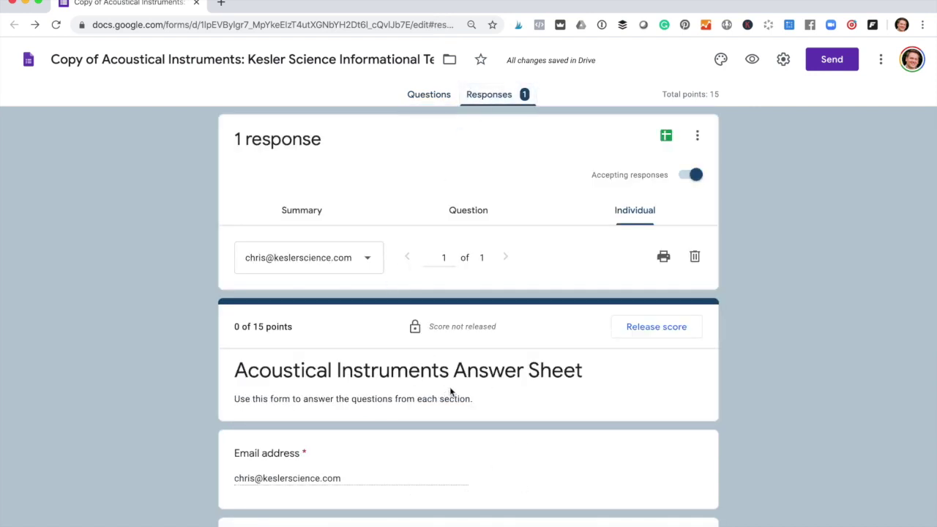
# Step: Create a new spreadsheet as the destination for the form's responses
pyautogui.click(664, 138)
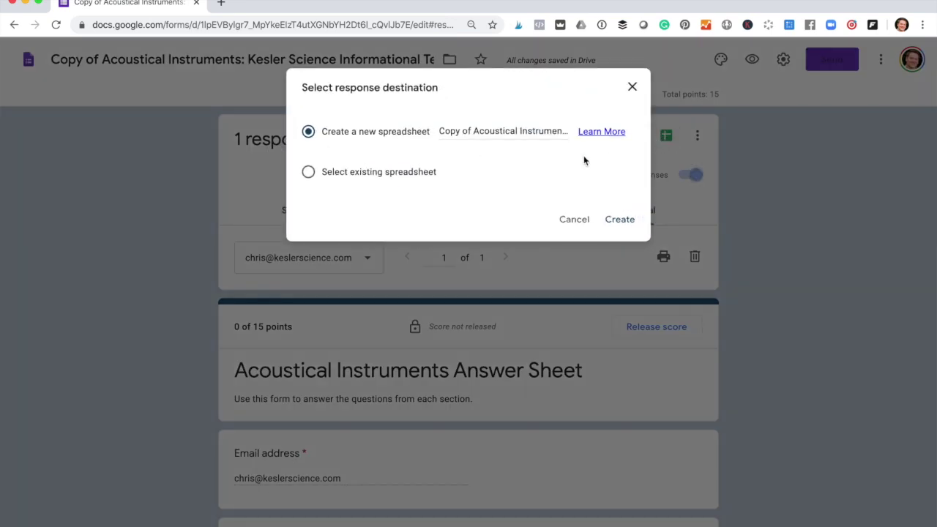
pyautogui.click(576, 220)
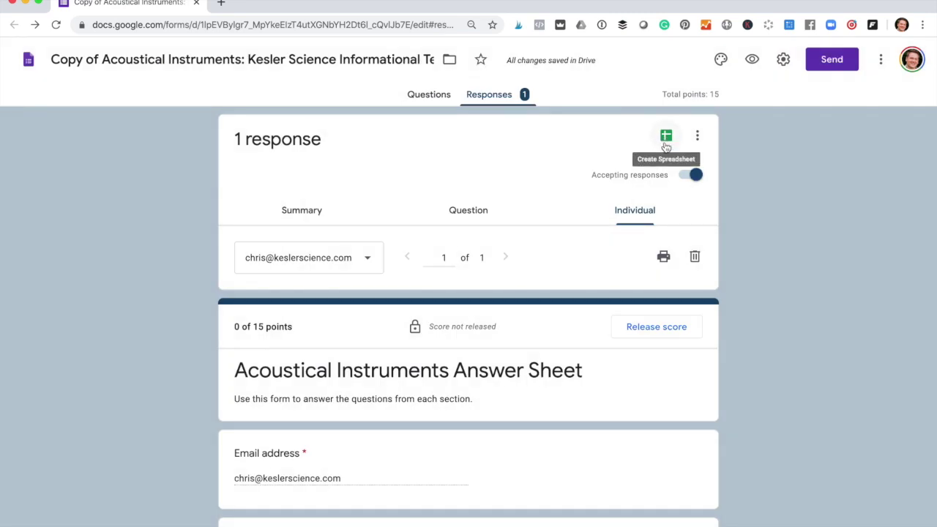
pyautogui.click(666, 138)
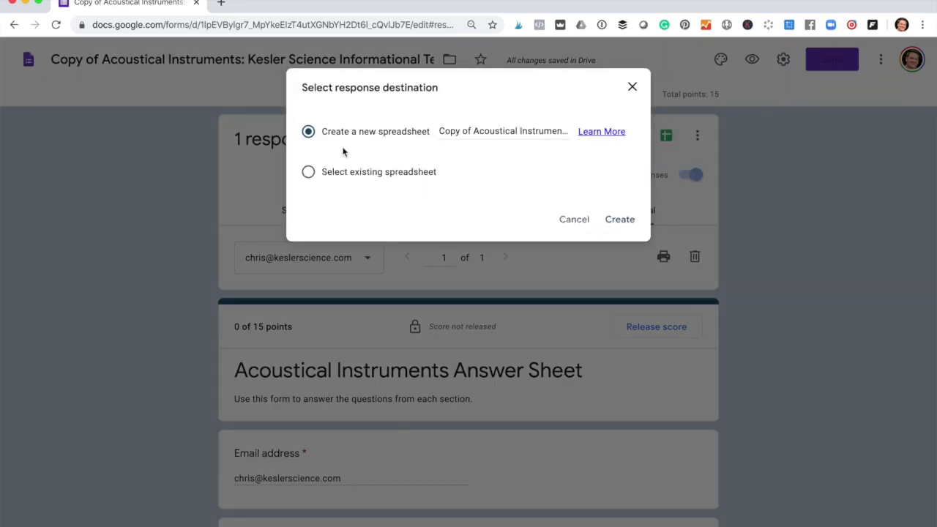
pyautogui.click(608, 219)
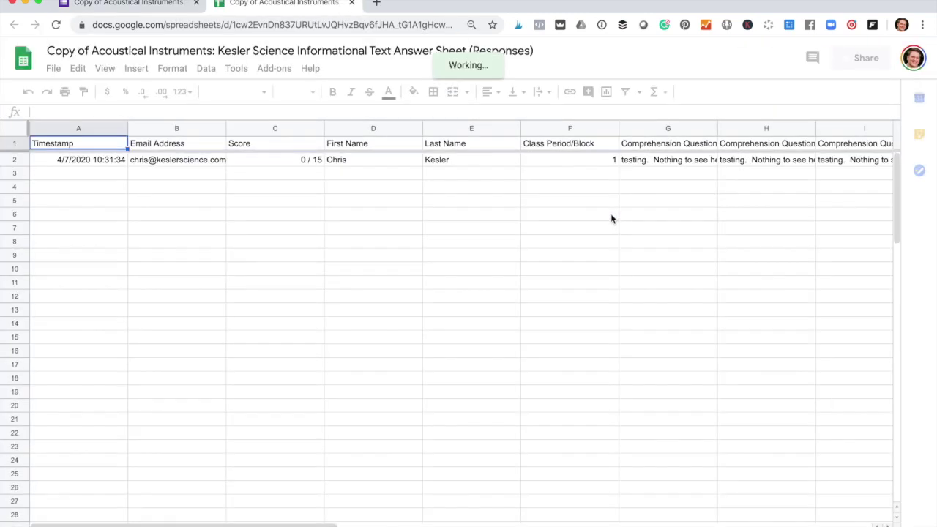
# Step: Examine the submission's row in the response spreadsheet, from the email address across the comprehension question answers
pyautogui.click(174, 159)
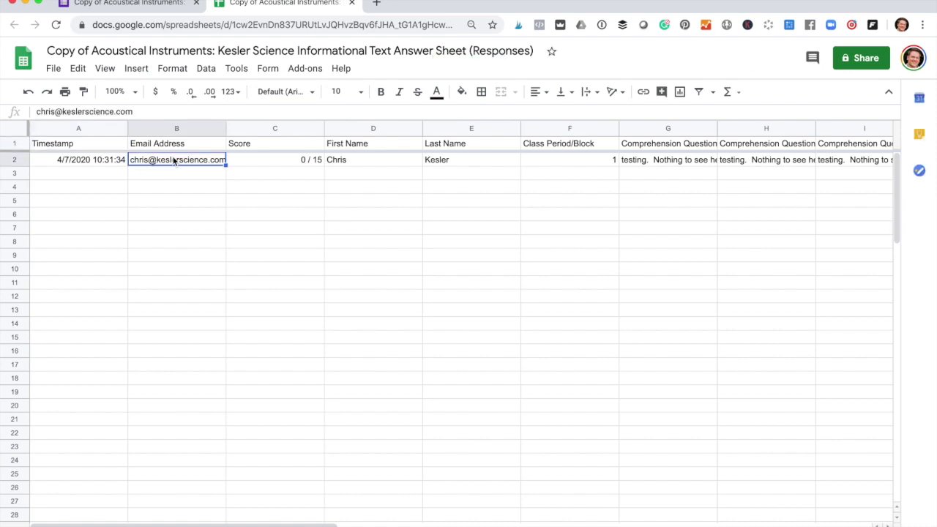
pyautogui.press('Right')
pyautogui.press('Right')
pyautogui.press('Right')
pyautogui.press('Right')
pyautogui.press('Right')
pyautogui.press('Right')
pyautogui.press('Right')
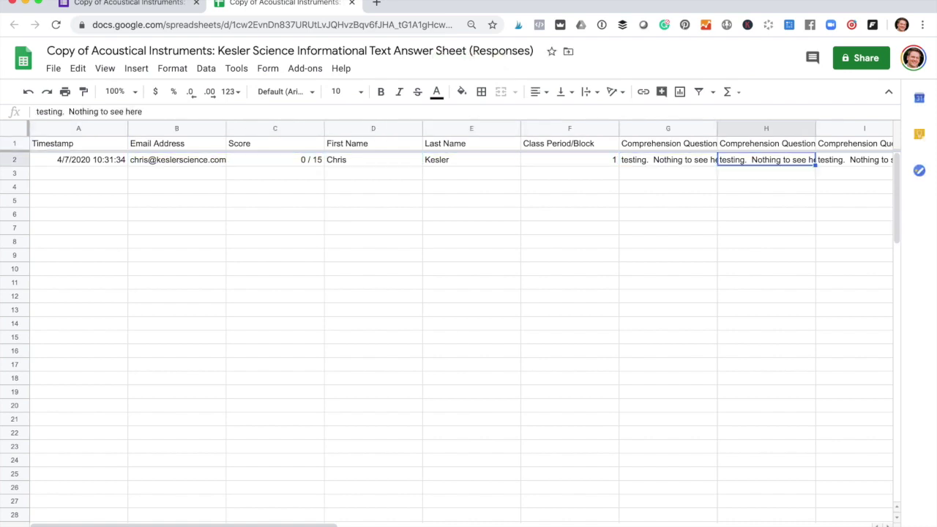
pyautogui.press('Right')
pyautogui.press('Right')
pyautogui.press('Right')
pyautogui.press('Right')
pyautogui.press('Left')
pyautogui.press('Left')
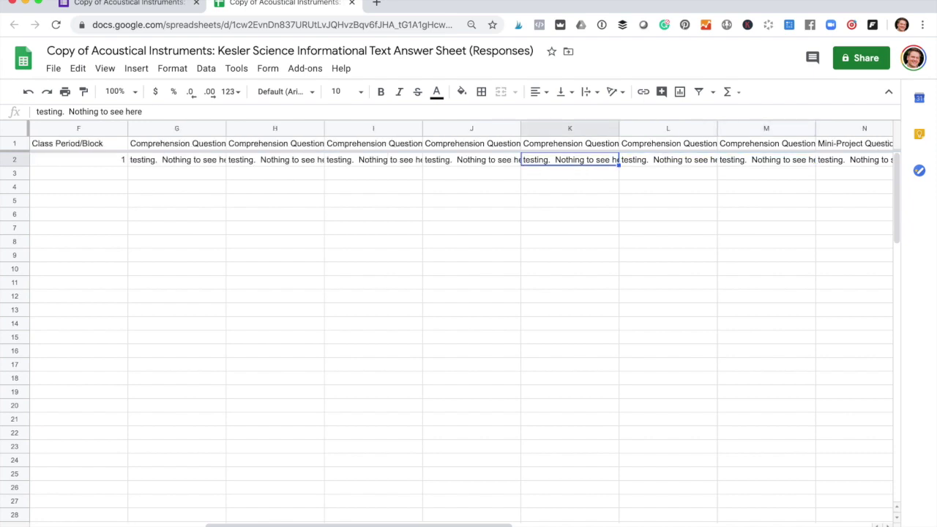
pyautogui.press('Left')
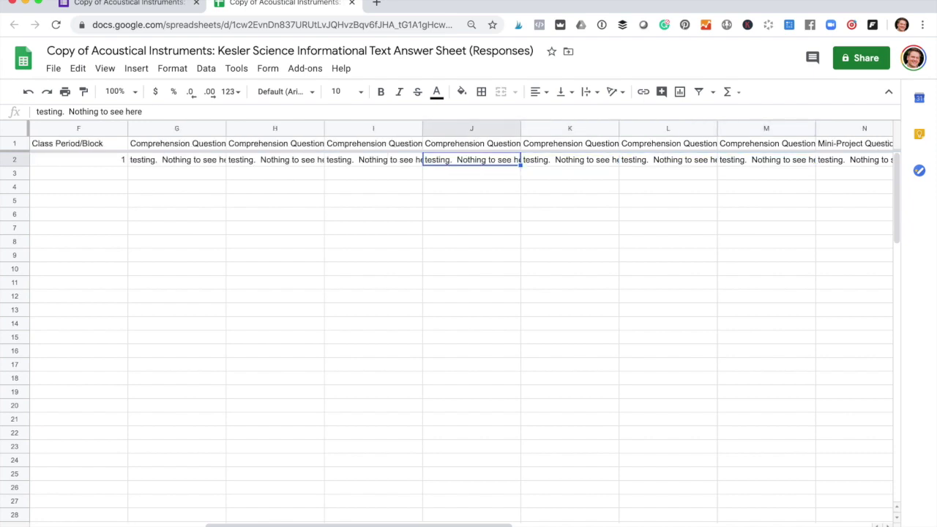
pyautogui.press('Left')
pyautogui.press('Left')
pyautogui.press('Left')
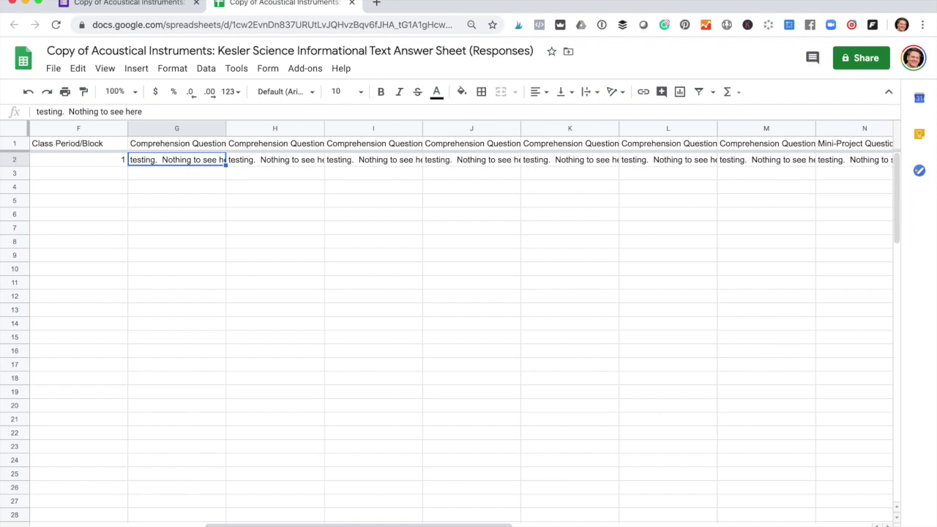
pyautogui.press('Right')
pyautogui.press('Right')
pyautogui.press('Right')
pyautogui.press('Right')
pyautogui.press('Right')
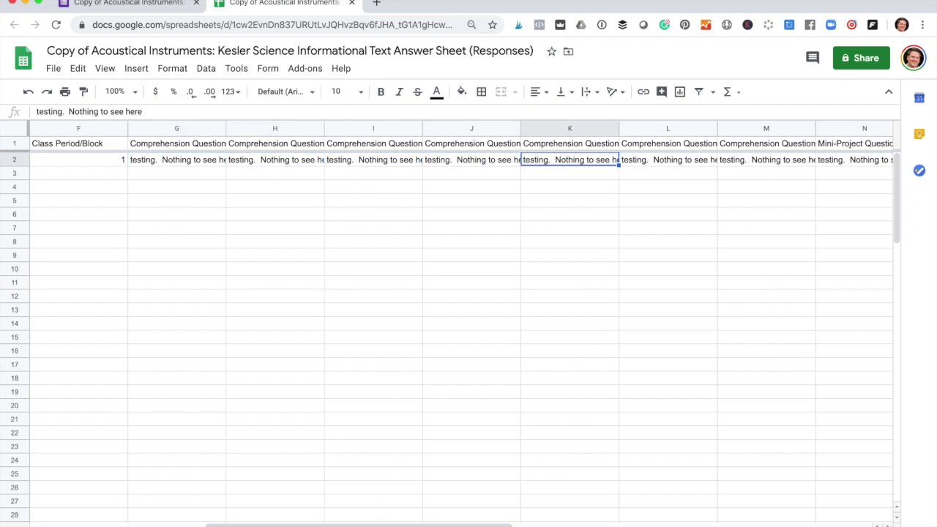
pyautogui.press('Left')
pyautogui.press('Left')
pyautogui.press('Left')
pyautogui.press('Left')
pyautogui.press('Left')
pyautogui.press('Right')
pyautogui.press('Right')
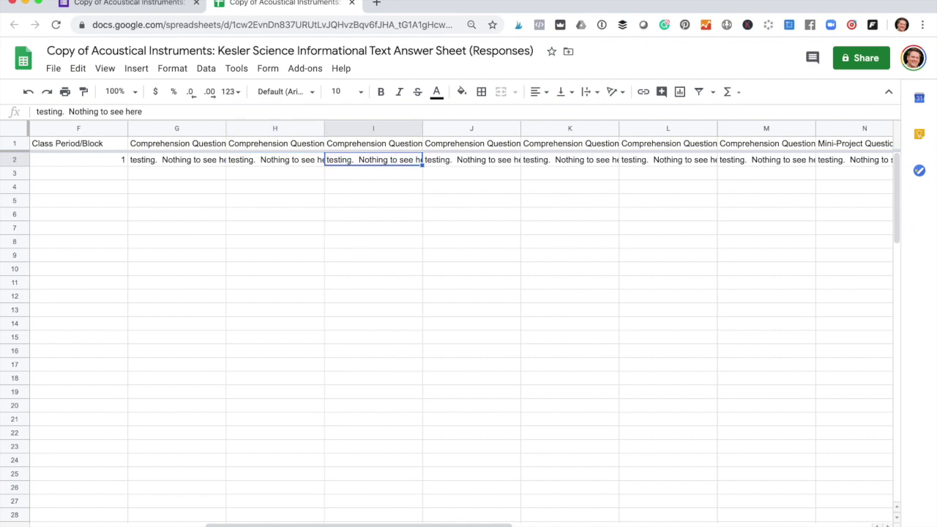
# Step: Inspect the submission's Score and Email Address cells in row 2 of the response spreadsheet
pyautogui.press('Down')
pyautogui.press('Down')
pyautogui.press('Down')
pyautogui.press('Left')
pyautogui.press('Left')
pyautogui.press('Left')
pyautogui.press('Left')
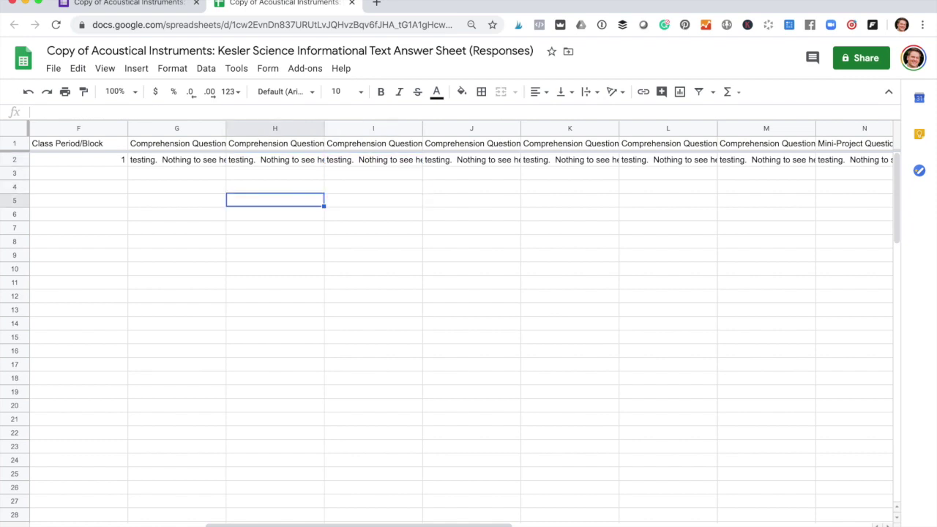
pyautogui.press('Left')
pyautogui.press('Left')
pyautogui.press('Left')
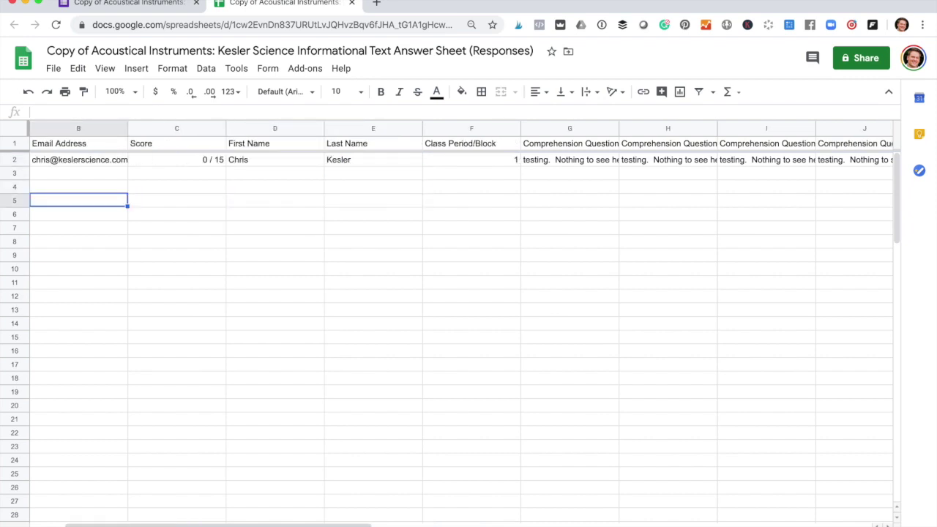
pyautogui.press('Right')
pyautogui.press('Up')
pyautogui.press('Up')
pyautogui.press('Up')
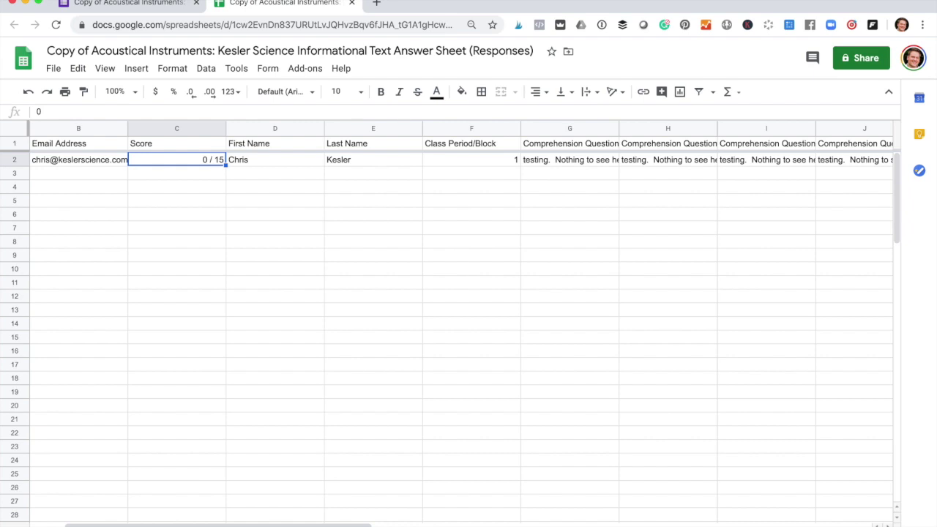
pyautogui.click(102, 161)
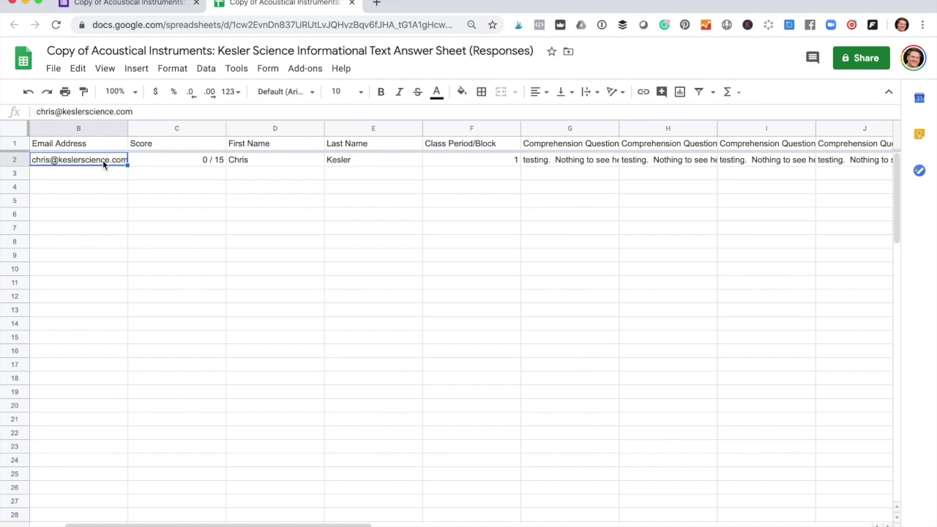
# Step: Return to the form's individual response and look through its class period options, submission instructions and score header
pyautogui.click(146, 6)
pyautogui.scroll(-2, 519, 303)
pyautogui.scroll(1, 518, 304)
pyautogui.scroll(1, 497, 337)
pyautogui.scroll(-9, 457, 402)
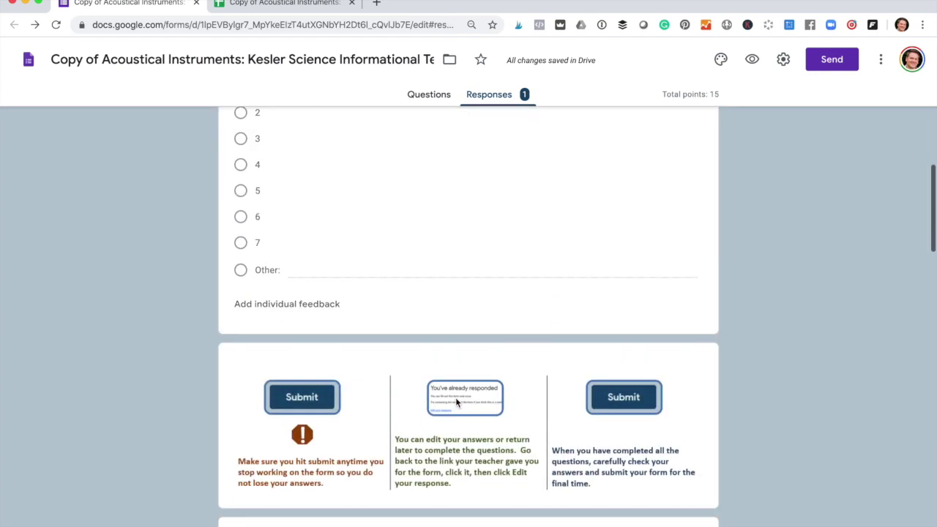
pyautogui.scroll(10, 332, 83)
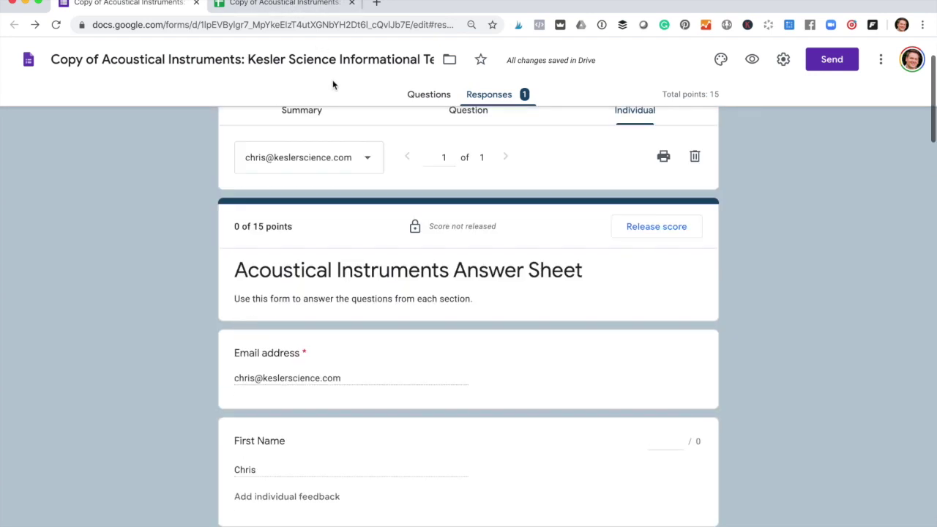
pyautogui.click(300, 3)
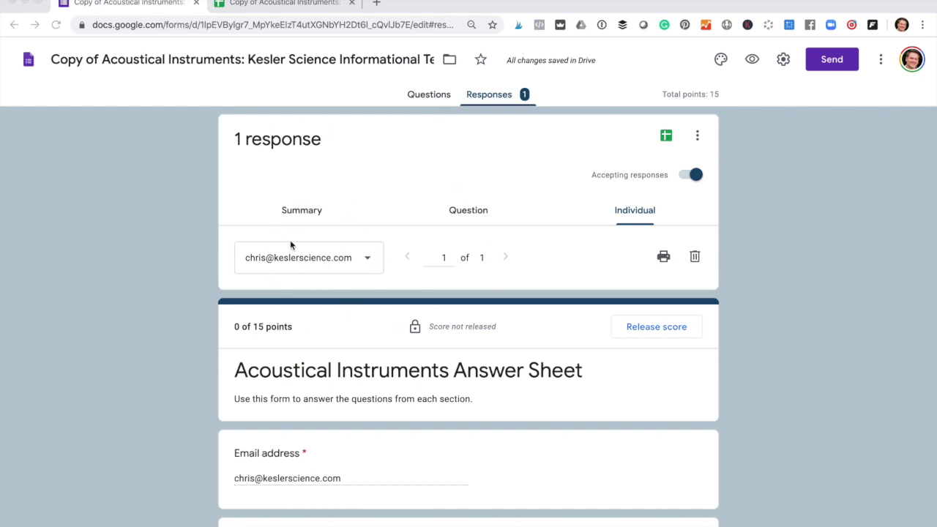
# Step: Preview the form as a student and examine its comprehension questions, mini-project questions and file upload field
pyautogui.click(754, 67)
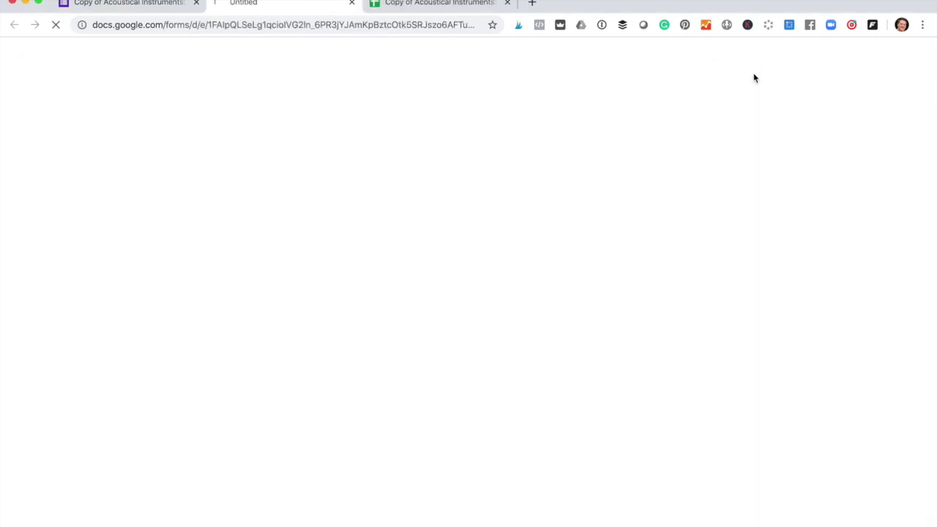
pyautogui.scroll(-3, 562, 329)
pyautogui.scroll(2, 562, 329)
pyautogui.scroll(-10, 563, 329)
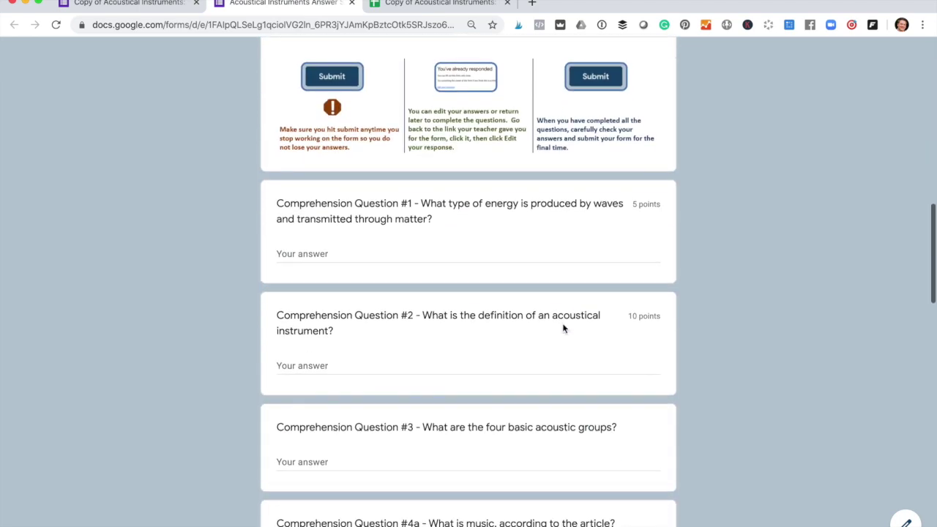
pyautogui.scroll(-15, 563, 329)
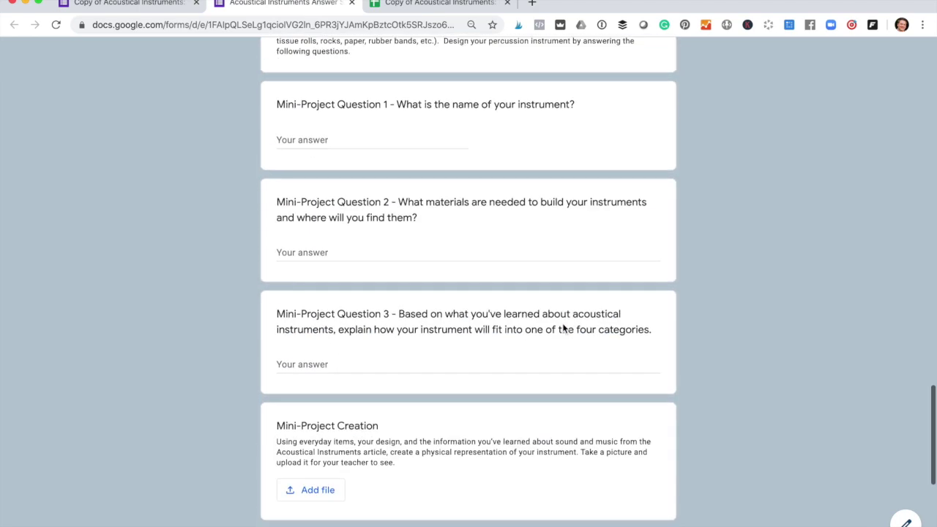
pyautogui.scroll(8, 562, 327)
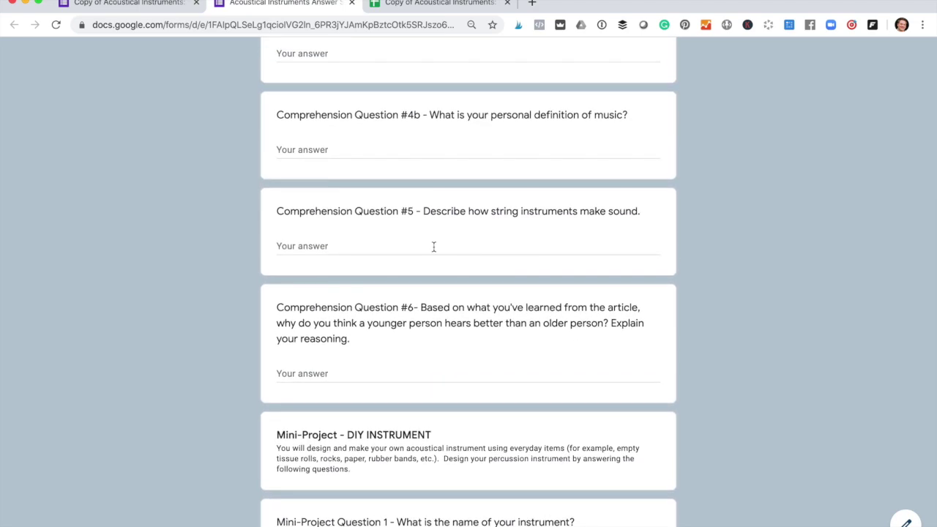
pyautogui.scroll(10, 434, 247)
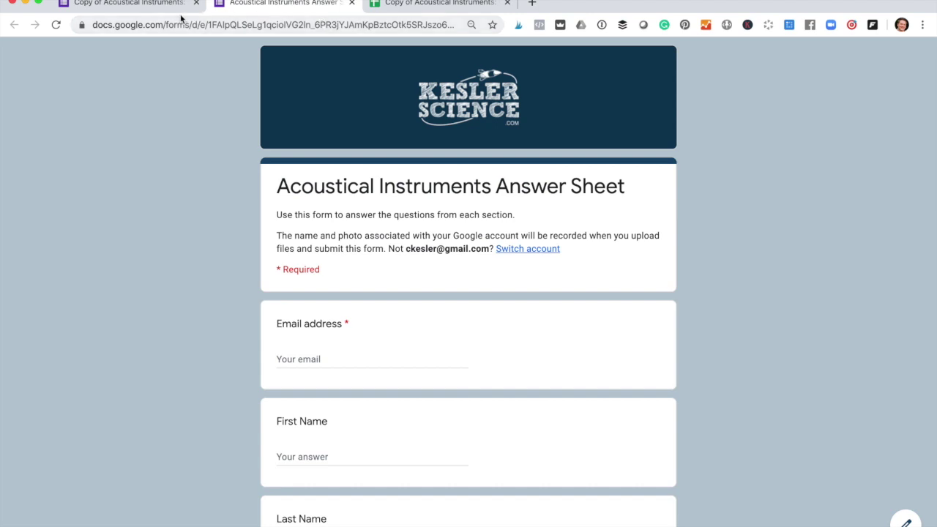
# Step: Return to the form editor and copy a shortened link for sending the form
pyautogui.click(158, 5)
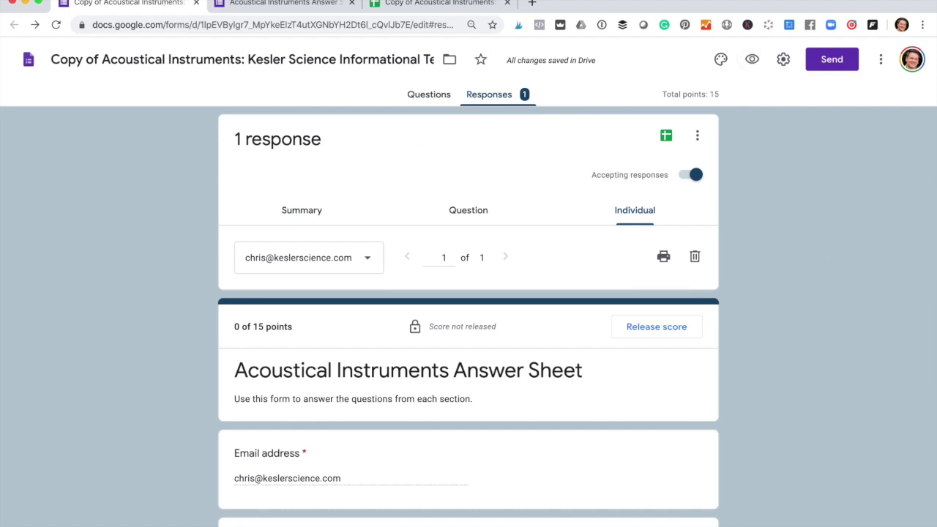
pyautogui.click(828, 58)
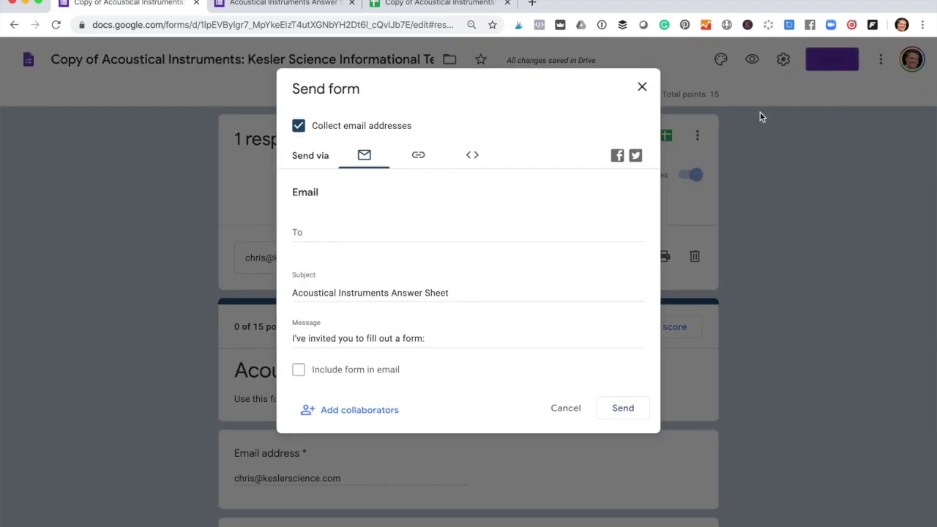
pyautogui.click(415, 159)
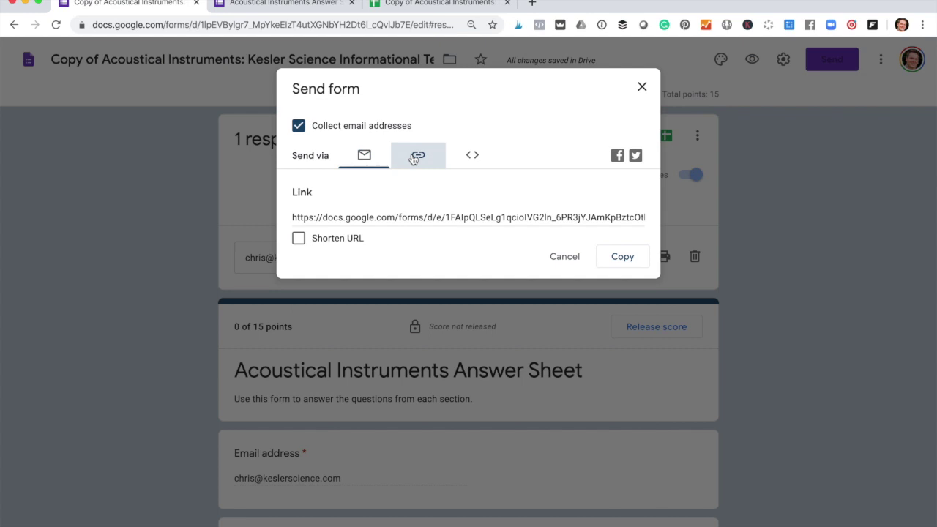
pyautogui.click(298, 239)
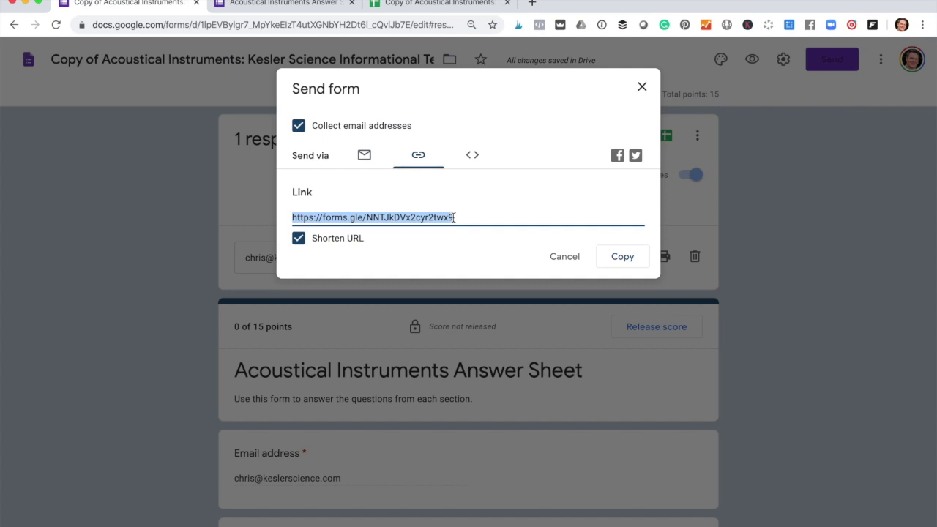
pyautogui.click(622, 257)
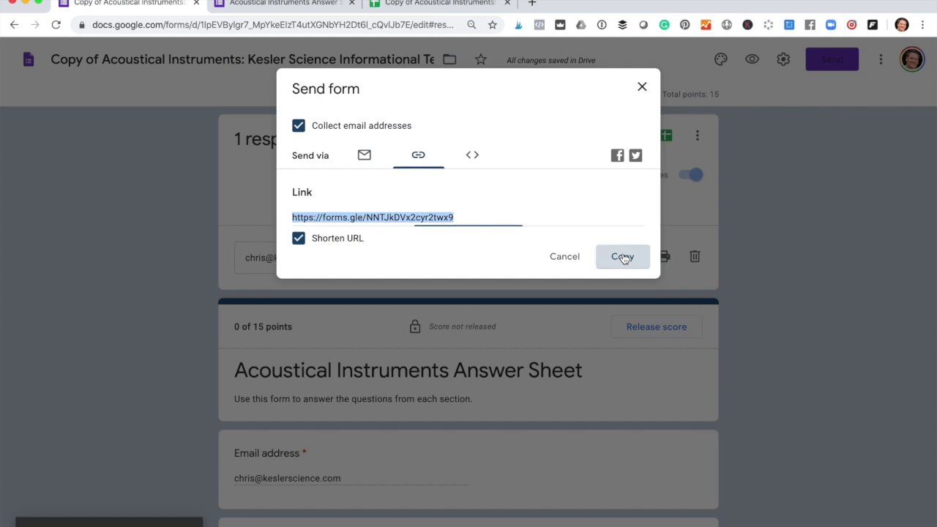